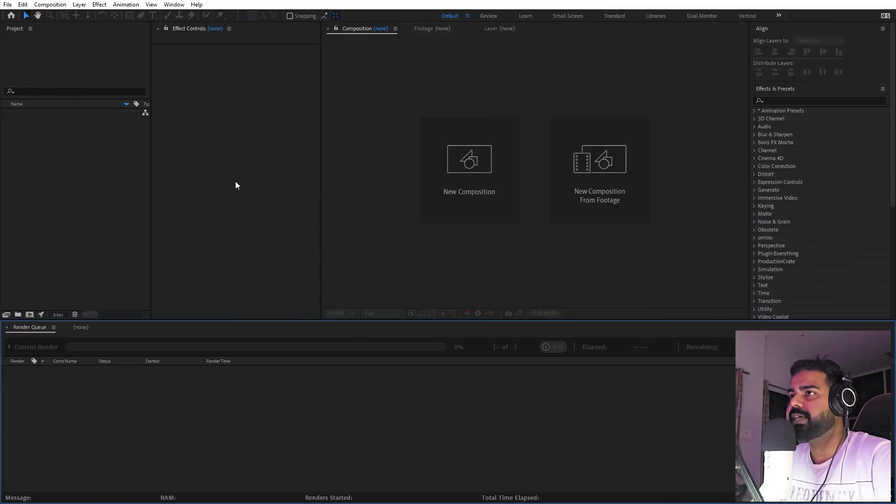
# Step: Set up a 1920×1080, 30 fps composition named Main using the Cinema 4D 3D renderer
pyautogui.click(50, 4)
pyautogui.click(65, 17)
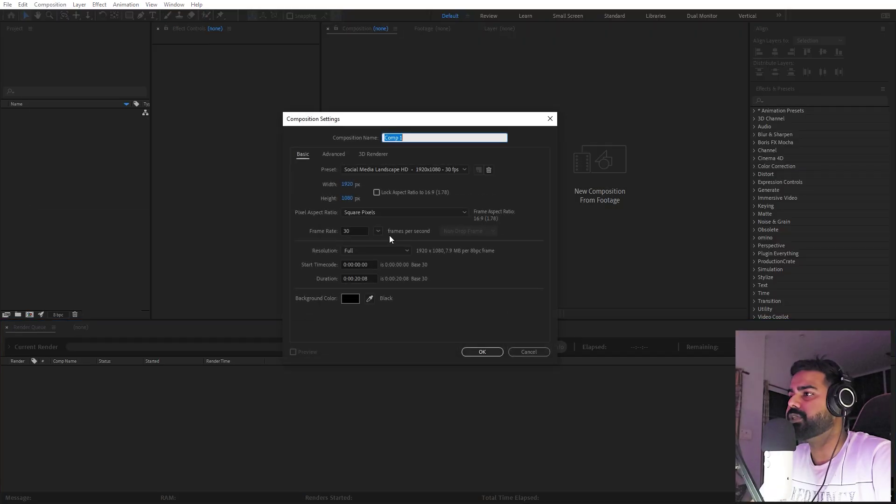
pyautogui.write('Main')
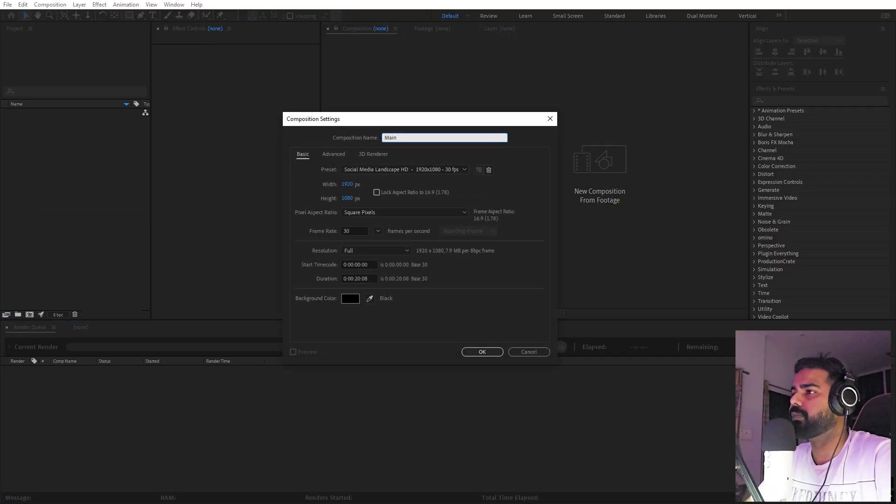
pyautogui.click(325, 198)
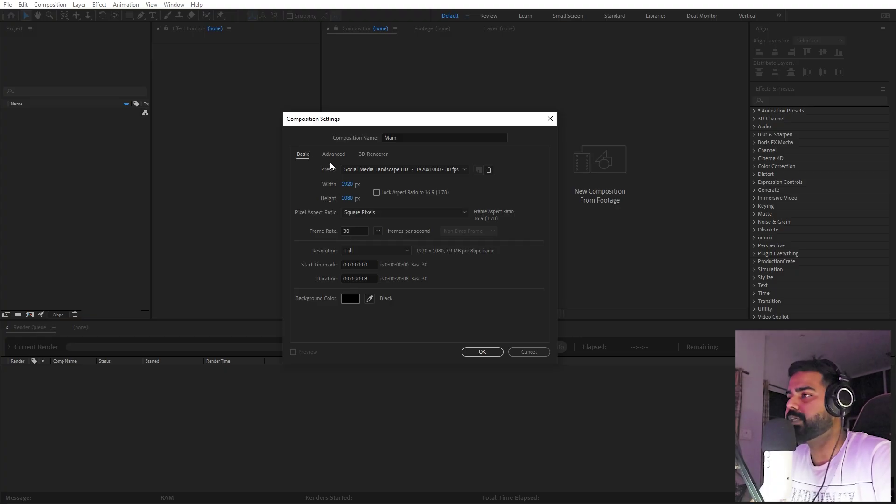
pyautogui.click(368, 155)
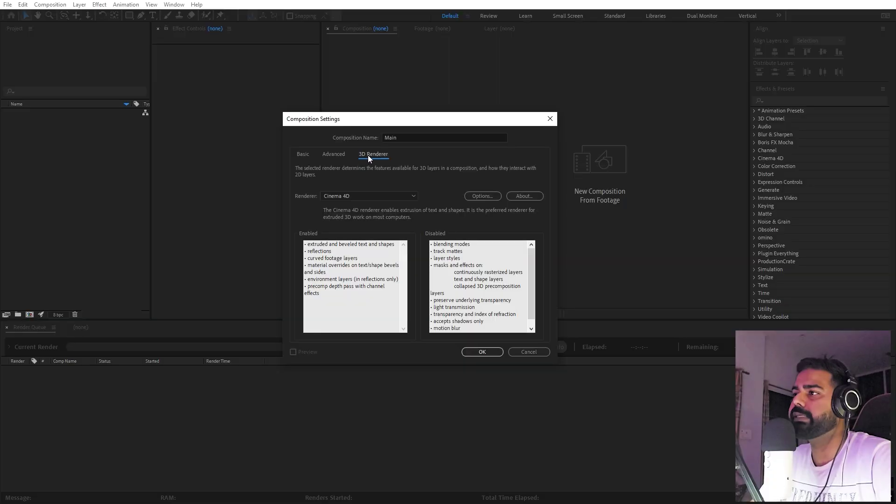
pyautogui.click(365, 195)
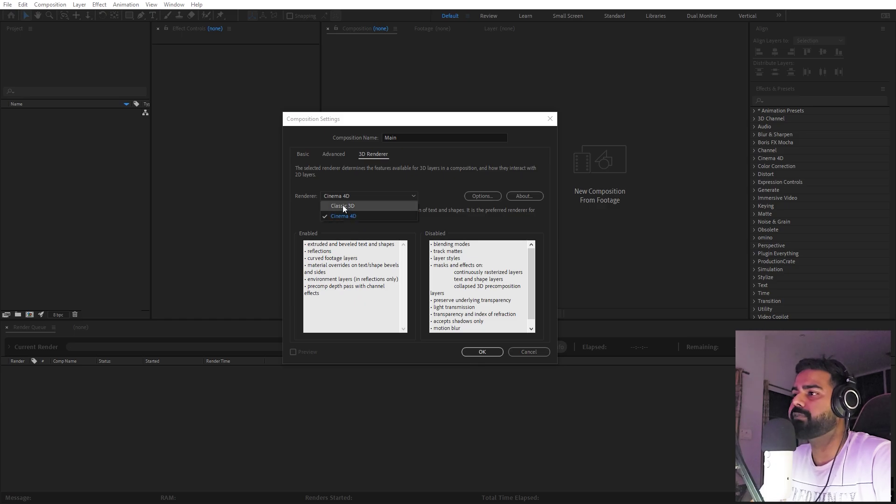
pyautogui.click(350, 217)
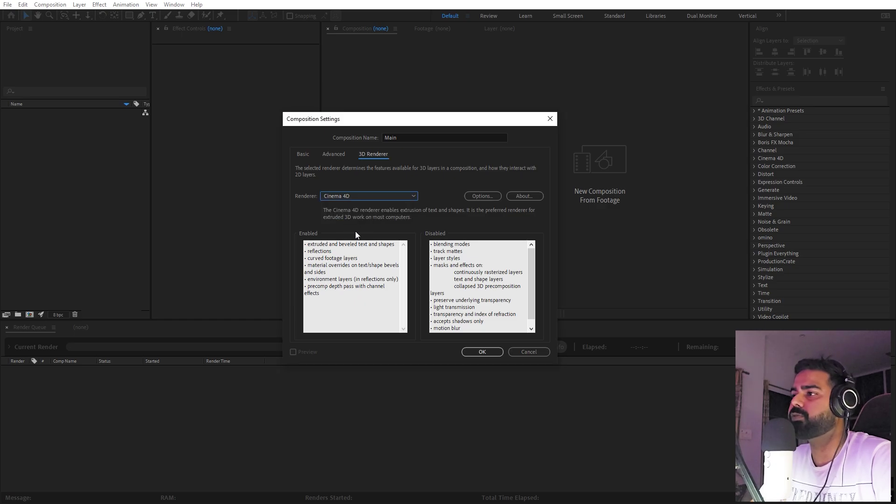
# Step: Confirm the new composition and add a full-frame royal blue (004EFF) solid layer
pyautogui.click(483, 352)
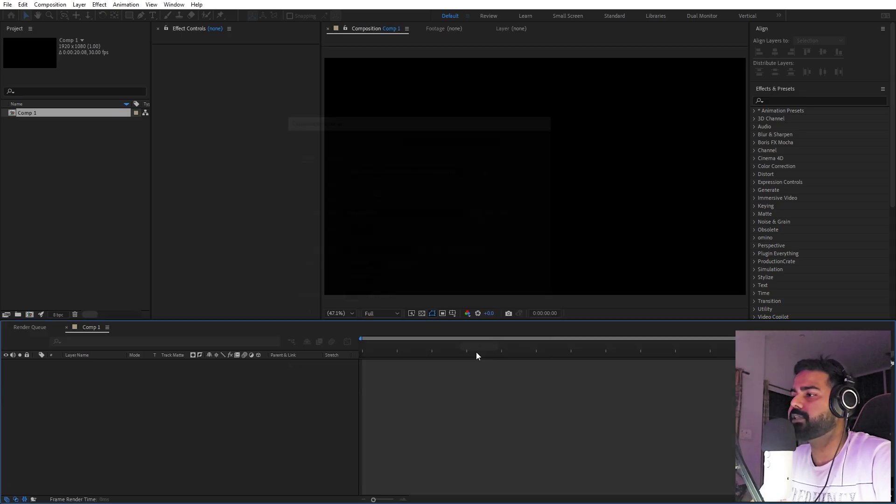
pyautogui.rightClick(136, 336)
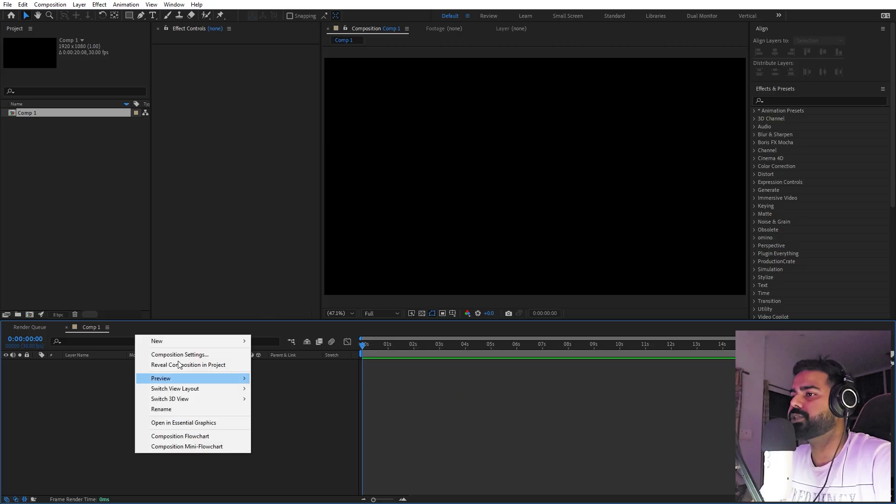
pyautogui.moveTo(181, 342)
pyautogui.click(286, 366)
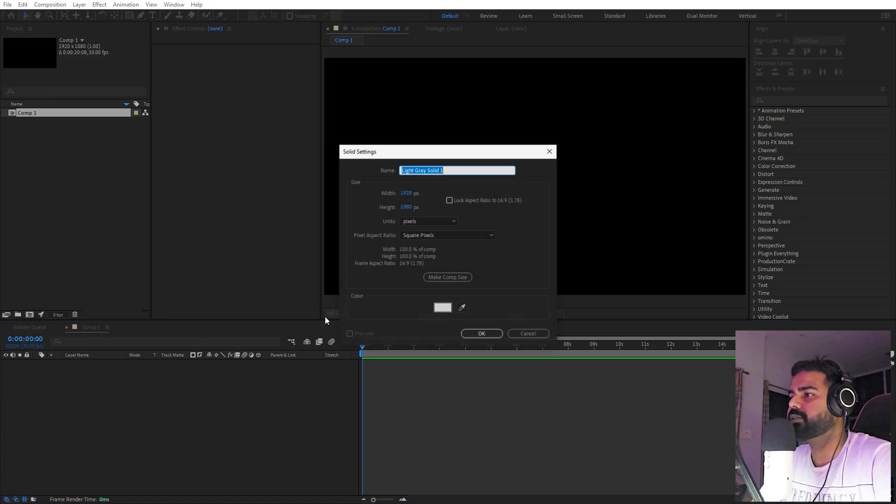
pyautogui.click(443, 307)
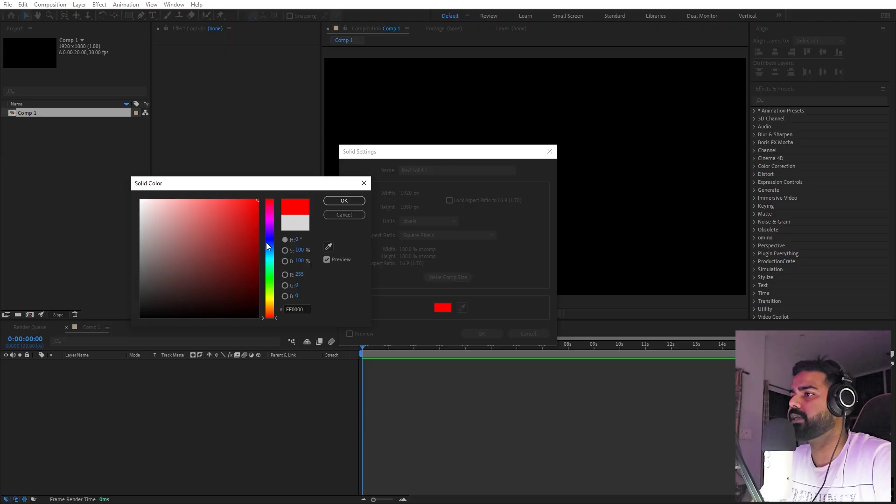
pyautogui.moveTo(266, 242); pyautogui.dragTo(276, 245)
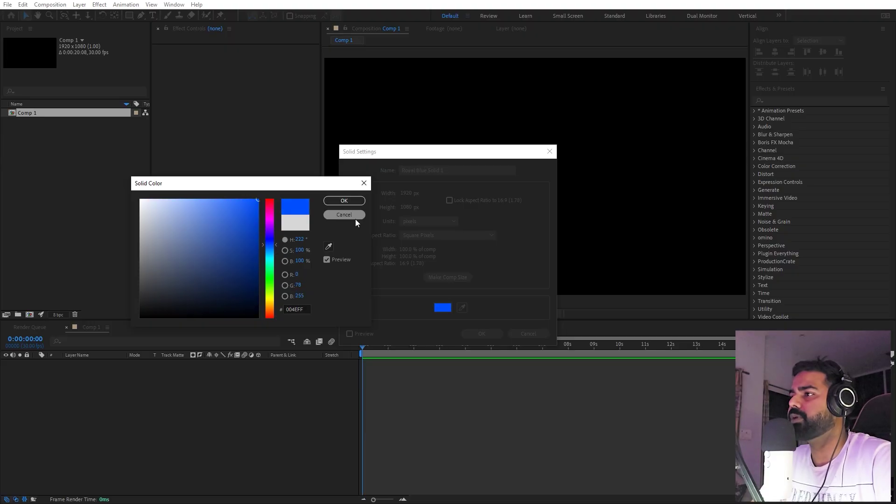
pyautogui.press('Return')
pyautogui.click(481, 333)
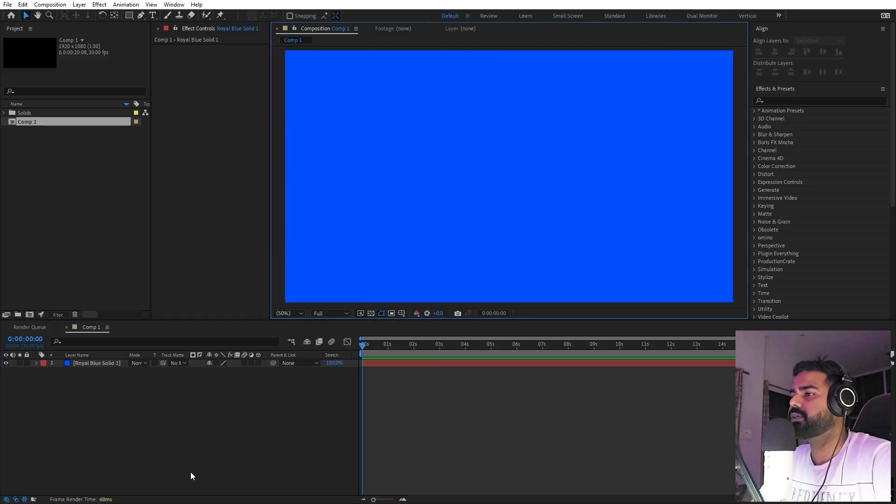
# Step: Create a white text layer reading MOTION in the composition frame
pyautogui.click(152, 15)
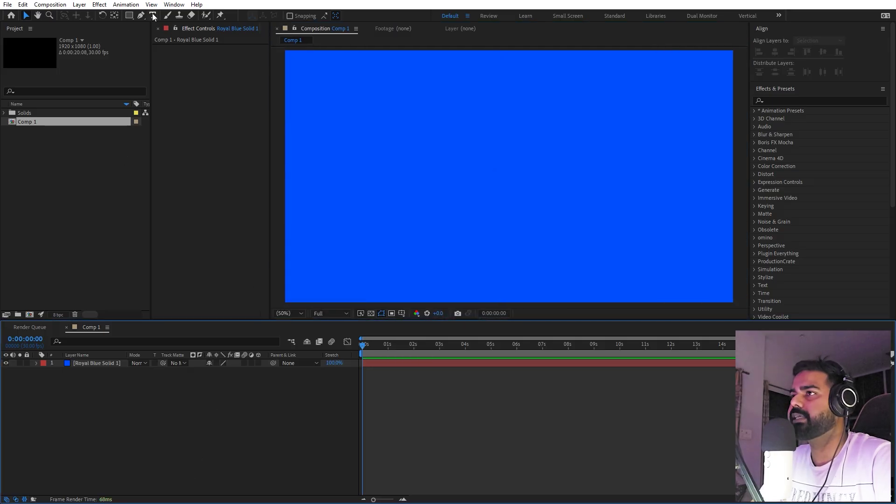
pyautogui.click(48, 293)
pyautogui.click(469, 422)
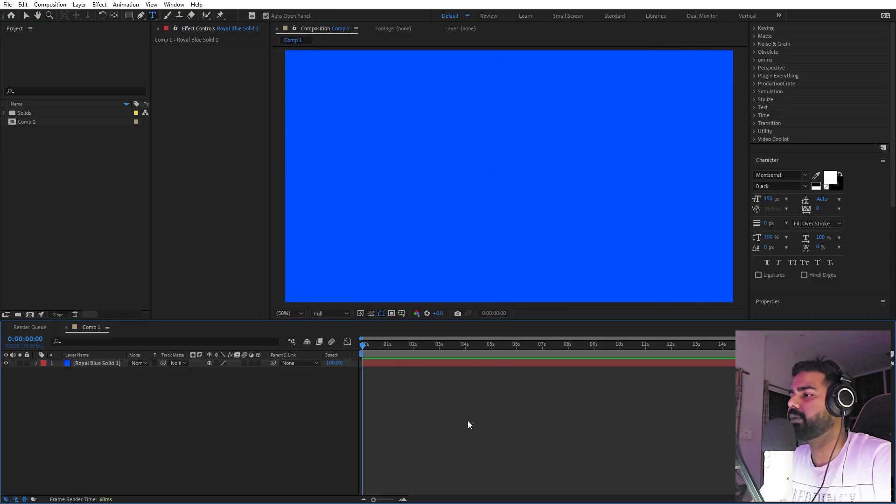
pyautogui.click(432, 190)
pyautogui.write('MOTION')
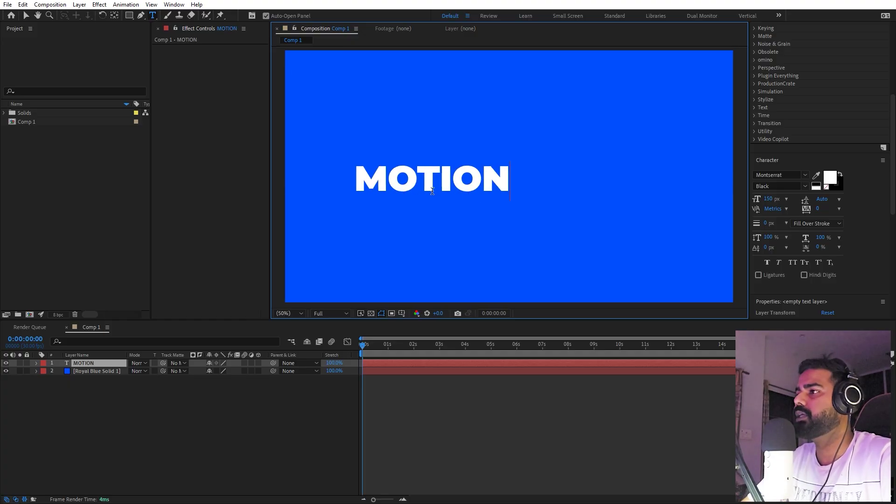
# Step: Return to the Selection tool and centre the MOTION text horizontally in the composition
pyautogui.click(23, 15)
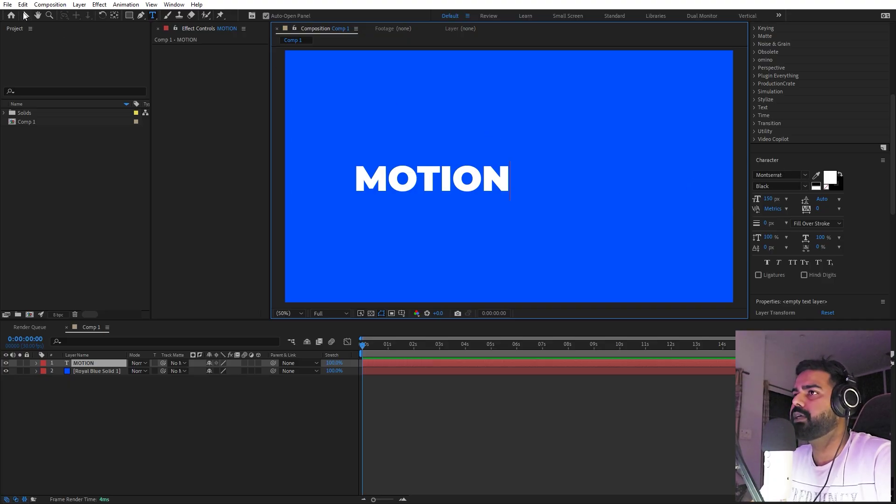
pyautogui.click(115, 15)
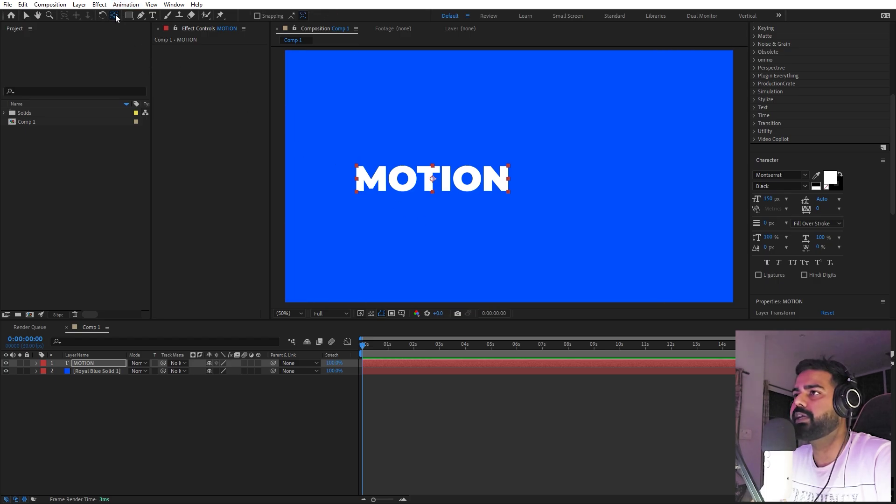
pyautogui.press('v')
pyautogui.scroll(5, 787, 103)
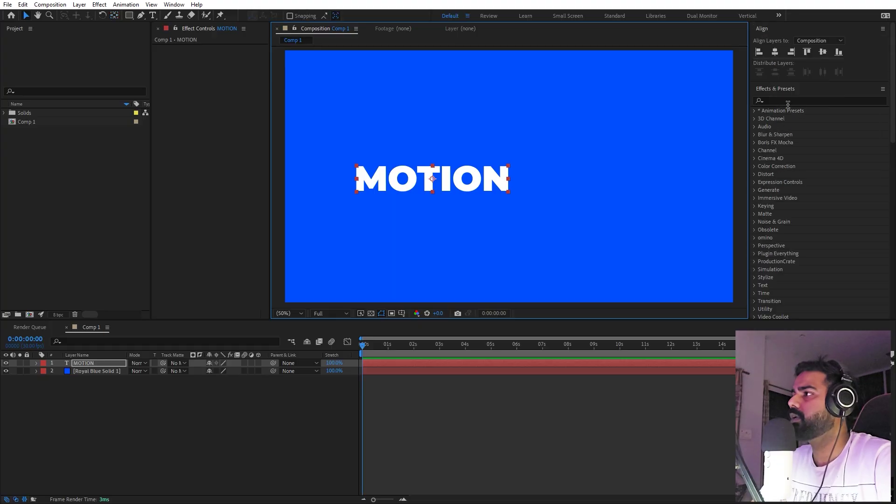
pyautogui.click(774, 53)
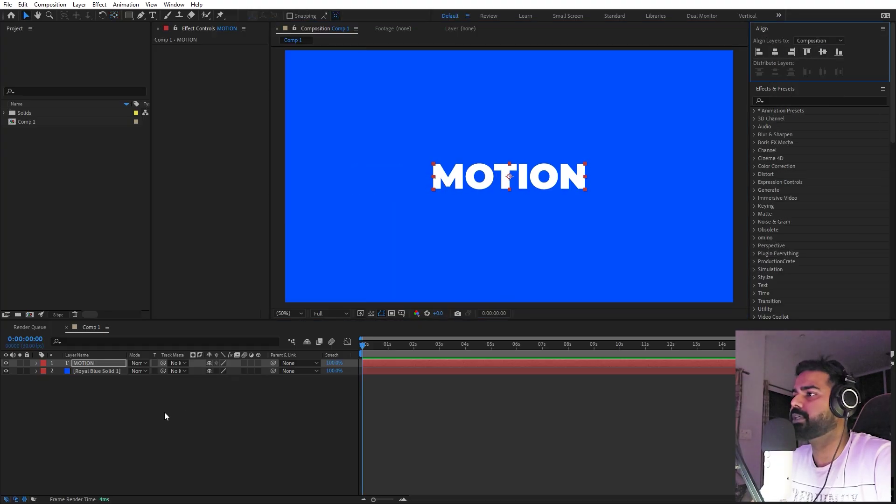
# Step: Make MOTION a 3D layer and scale it to 173%
pyautogui.click(258, 363)
pyautogui.click(167, 379)
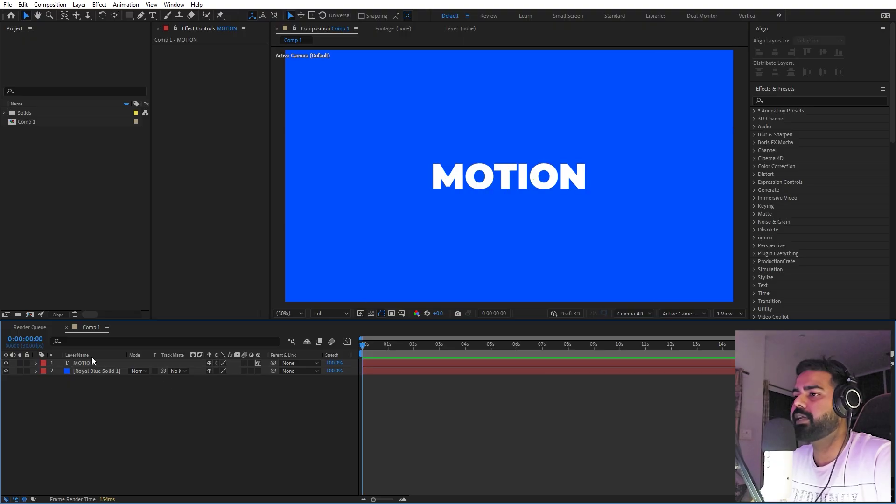
pyautogui.click(93, 363)
pyautogui.press('s')
pyautogui.moveTo(222, 371); pyautogui.dragTo(259, 381)
pyautogui.click(189, 431)
# Step: Set the MOTION layer's Geometry Options Extrusion Depth to 44
pyautogui.click(38, 363)
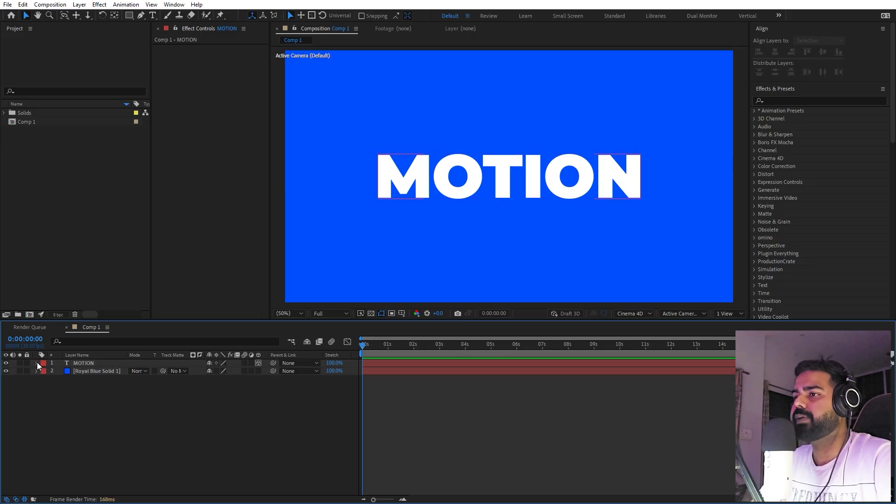
pyautogui.click(37, 363)
pyautogui.click(44, 451)
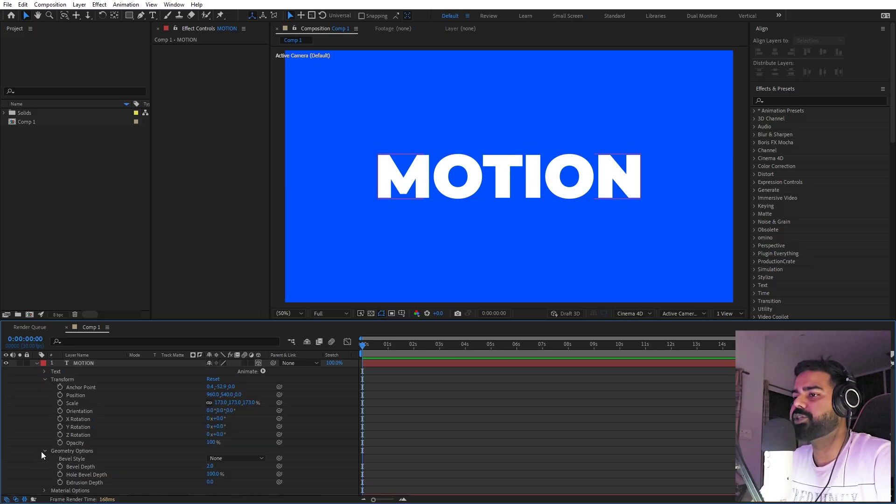
pyautogui.scroll(-1, 110, 462)
pyautogui.click(96, 475)
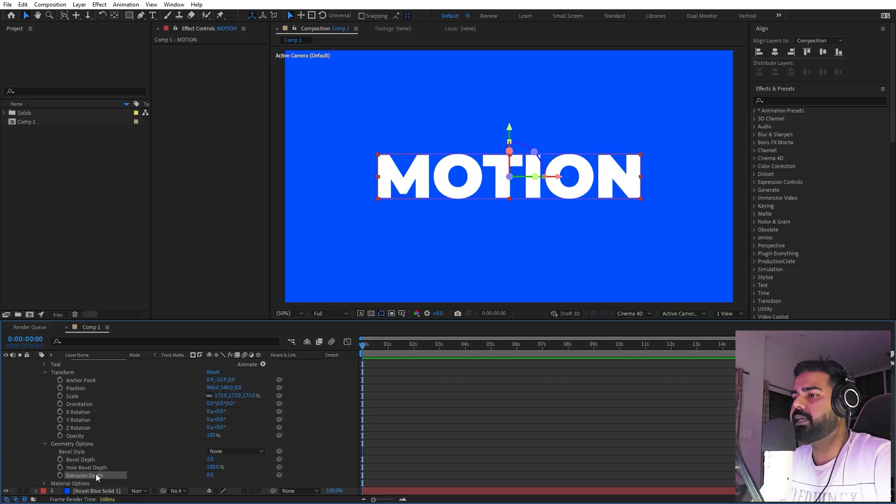
pyautogui.moveTo(210, 474); pyautogui.dragTo(230, 475)
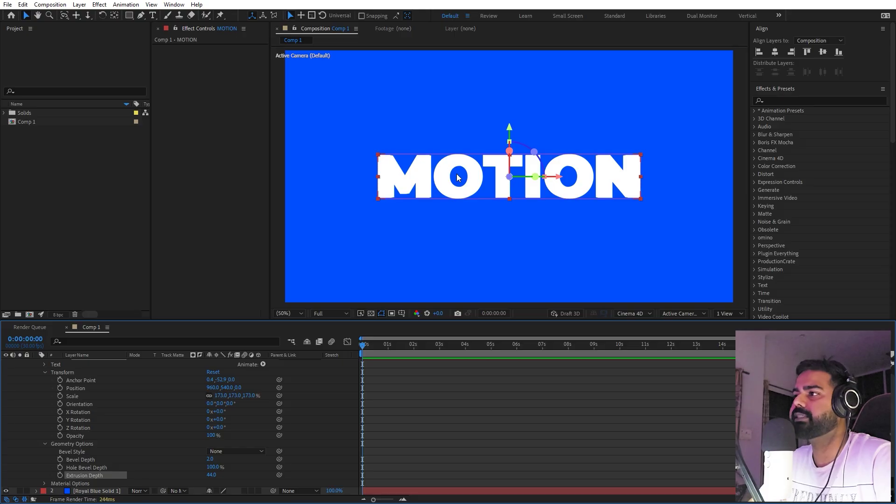
pyautogui.click(300, 429)
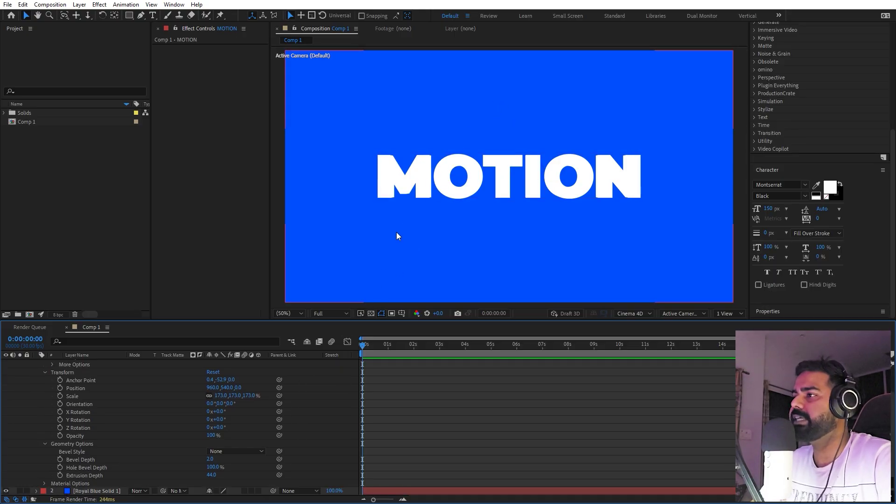
# Step: Add a Side Color animator to MOTION and set the extruded sides to black (000000)
pyautogui.scroll(2, 314, 400)
pyautogui.click(262, 371)
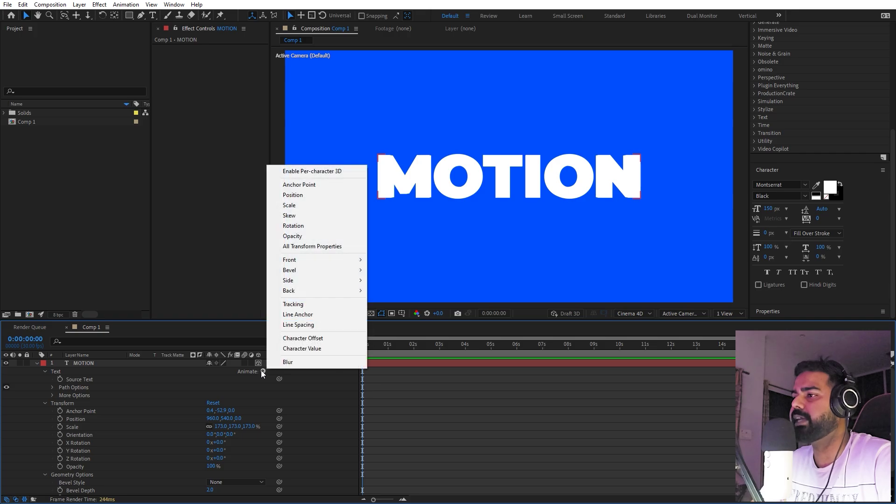
pyautogui.moveTo(298, 281)
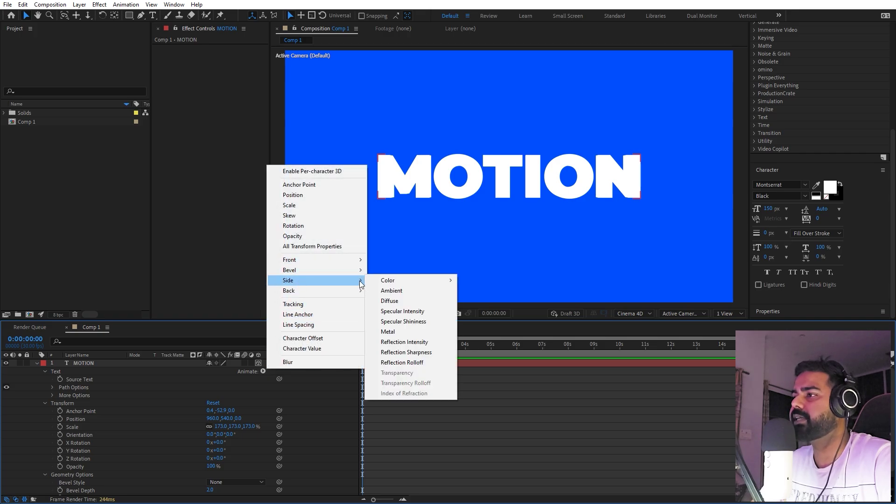
pyautogui.click(485, 281)
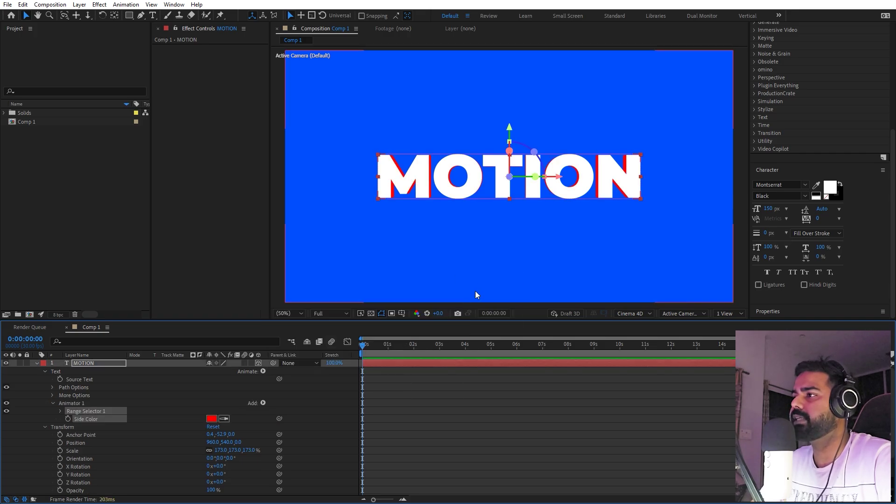
pyautogui.click(211, 418)
pyautogui.moveTo(233, 262)
pyautogui.mouseDown()
pyautogui.moveTo(202, 257)
pyautogui.moveTo(62, 411)
pyautogui.mouseUp()
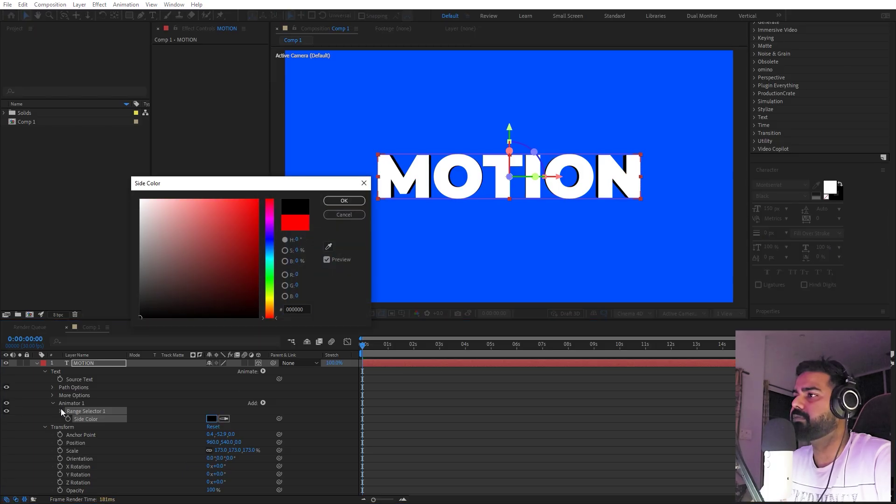
pyautogui.click(347, 201)
pyautogui.click(325, 413)
pyautogui.scroll(-3, 329, 417)
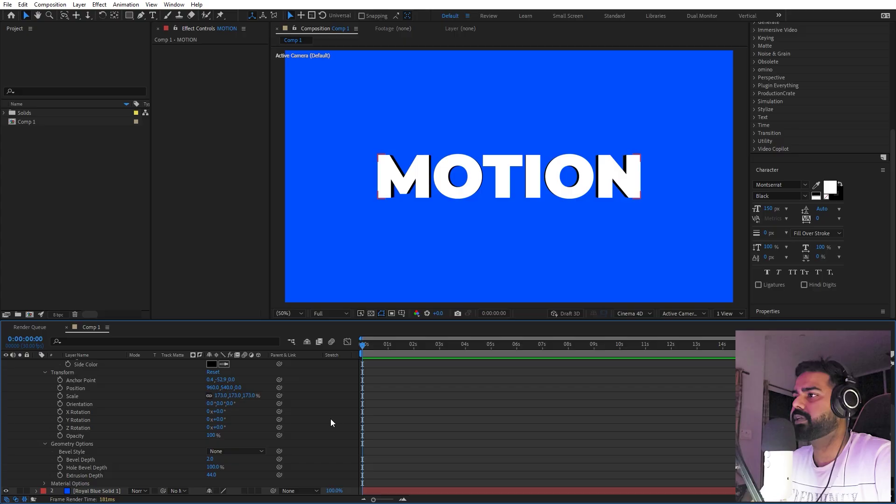
pyautogui.scroll(3, 239, 447)
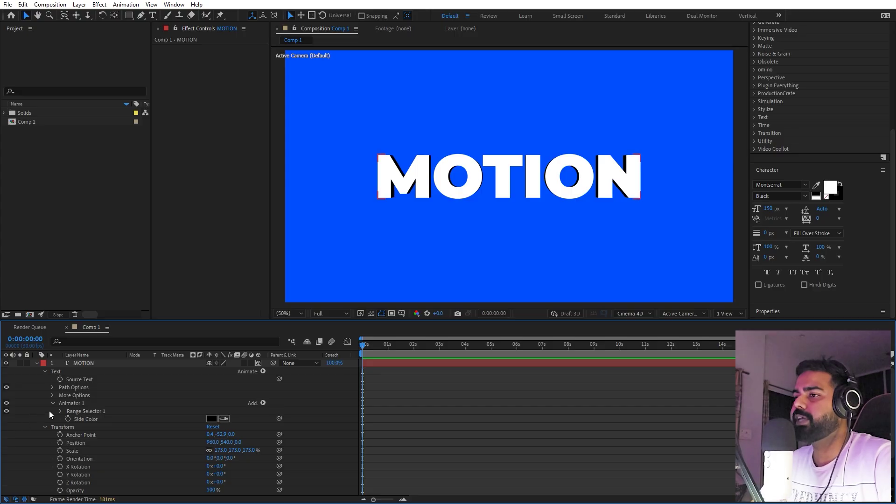
# Step: Create Animator 2 with Scale, then add Rotation and Position properties to it
pyautogui.click(262, 371)
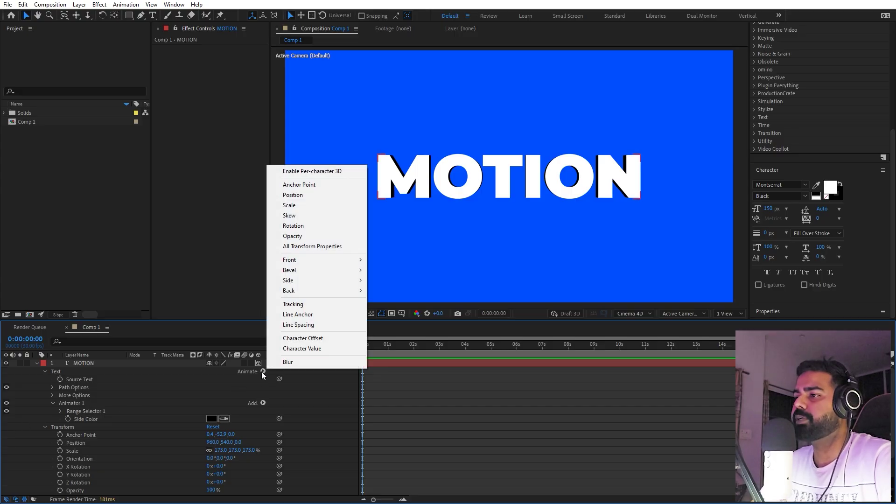
pyautogui.click(293, 206)
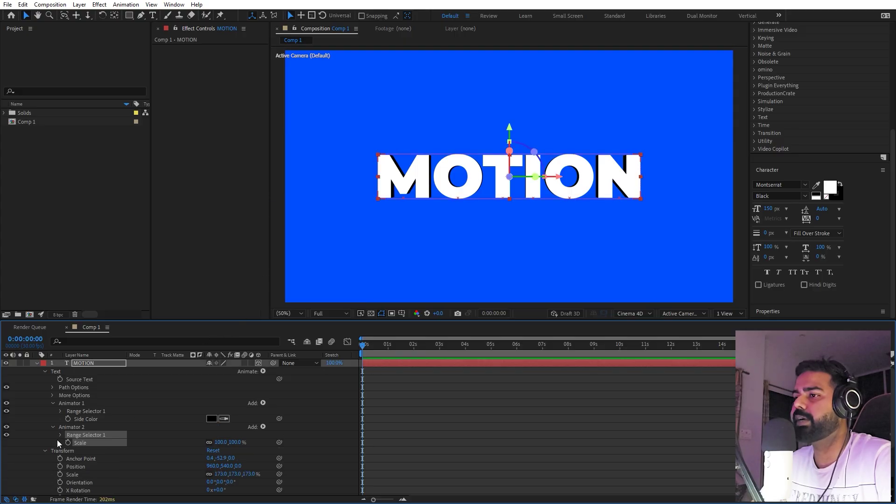
pyautogui.click(42, 439)
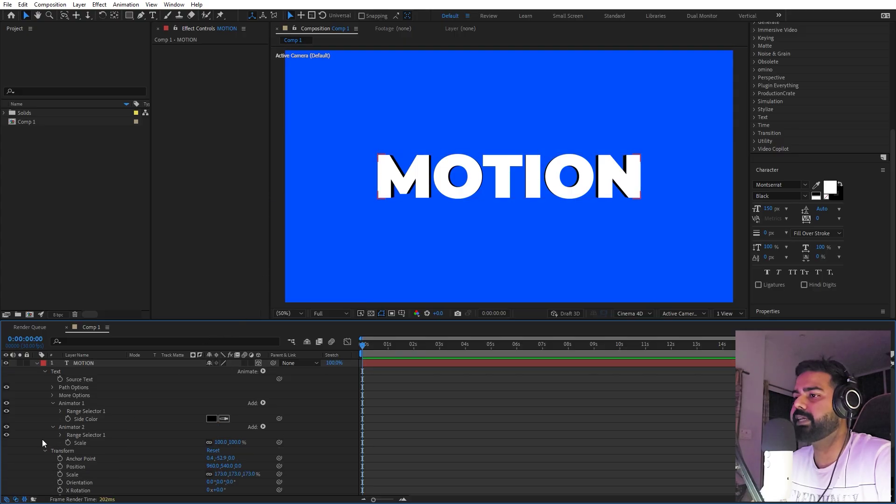
pyautogui.click(263, 426)
pyautogui.moveTo(291, 430)
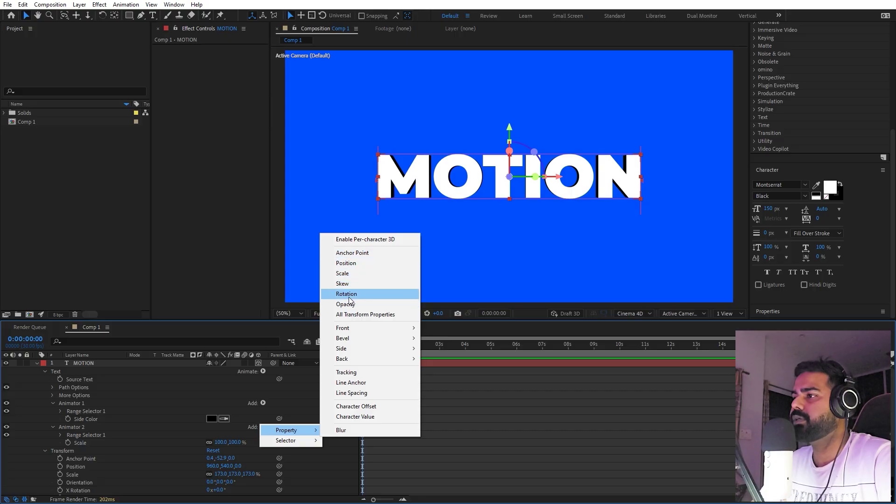
pyautogui.click(348, 295)
pyautogui.click(262, 427)
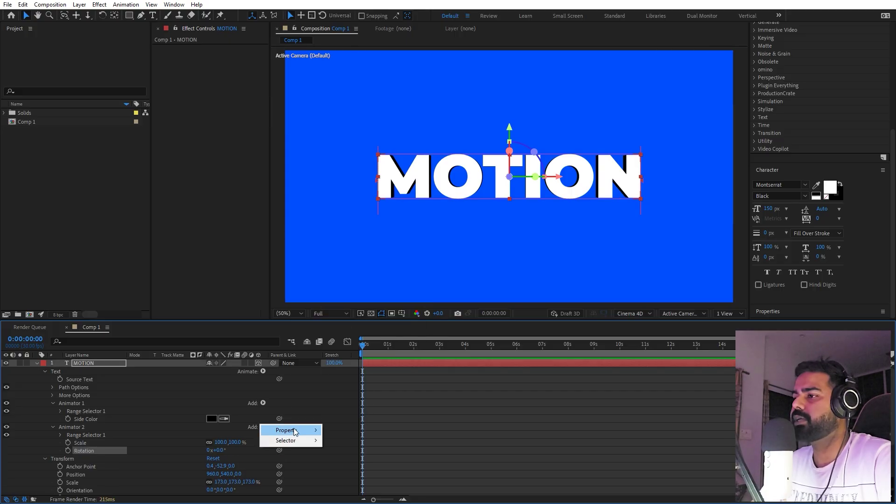
pyautogui.moveTo(294, 427)
pyautogui.click(351, 264)
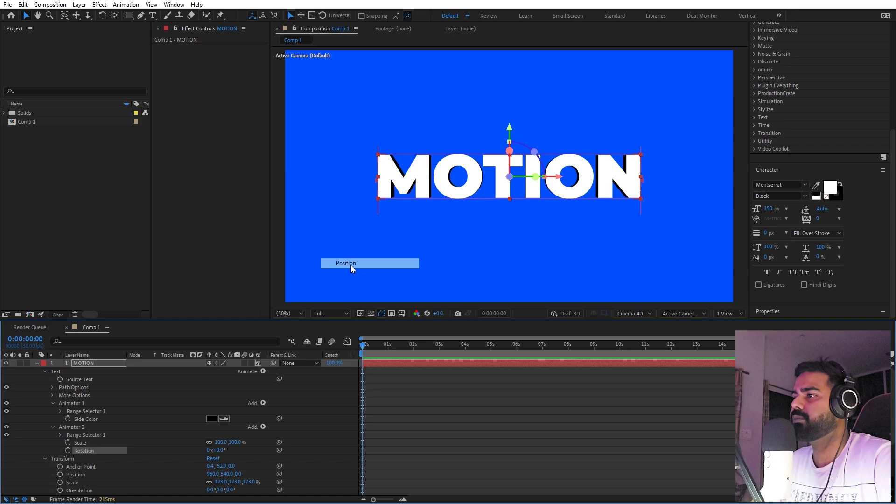
pyautogui.click(262, 371)
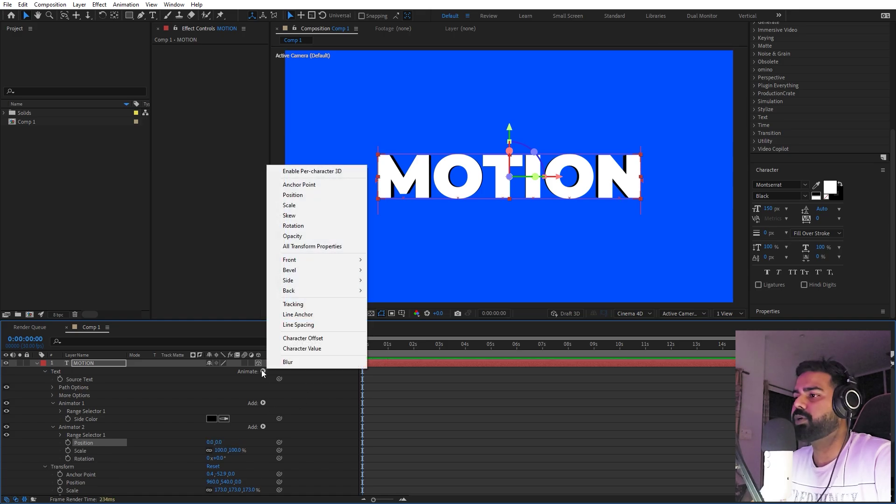
# Step: Enable per-character 3D on MOTION and set Animator 2's Scale to 0%
pyautogui.click(299, 171)
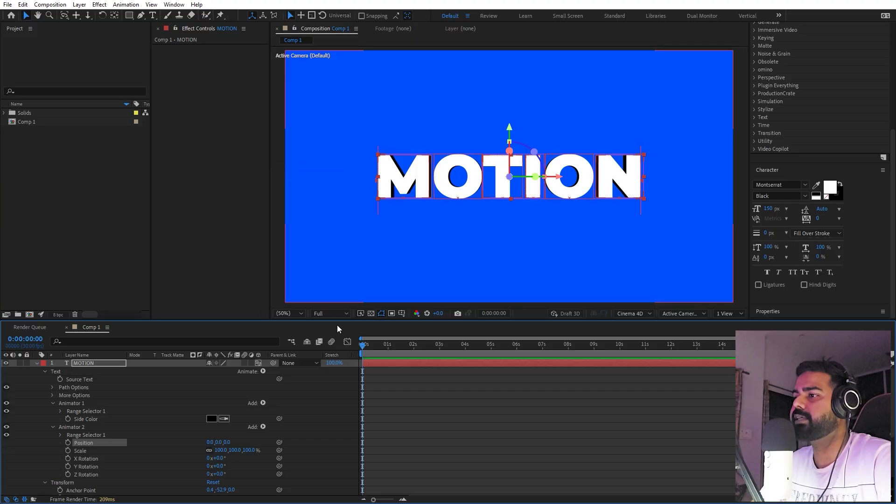
pyautogui.scroll(-3, 155, 440)
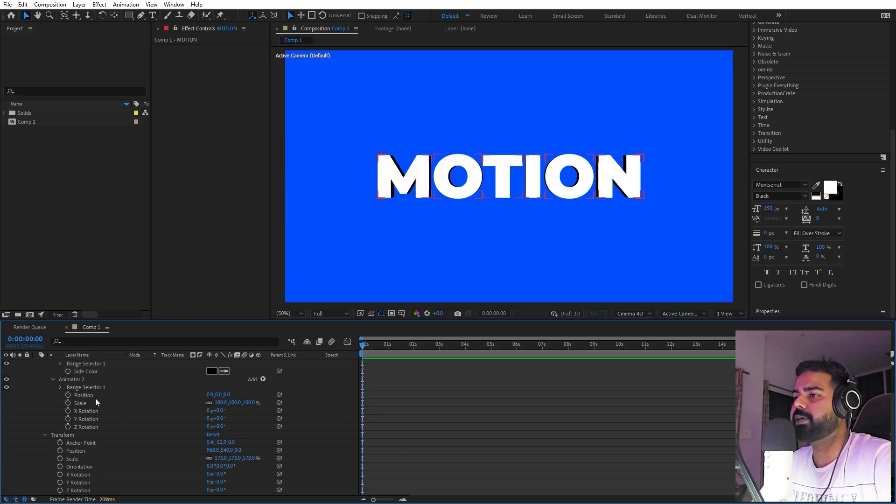
pyautogui.click(45, 435)
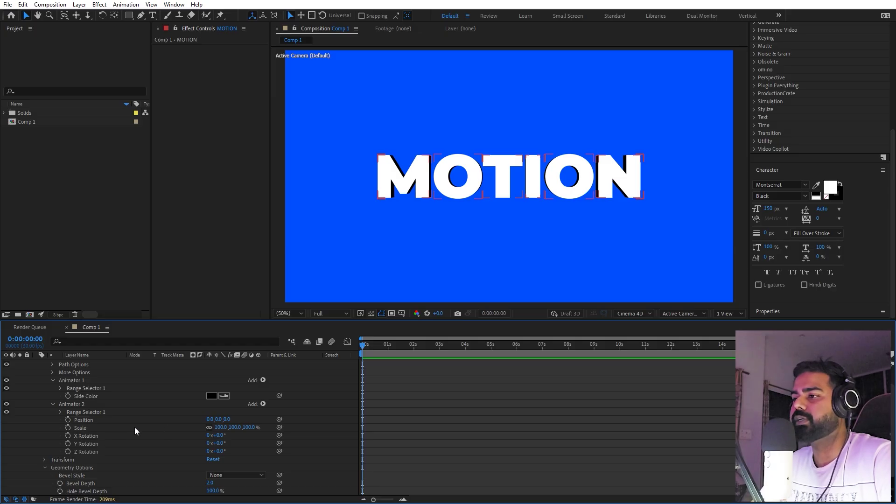
pyautogui.click(84, 428)
pyautogui.click(218, 427)
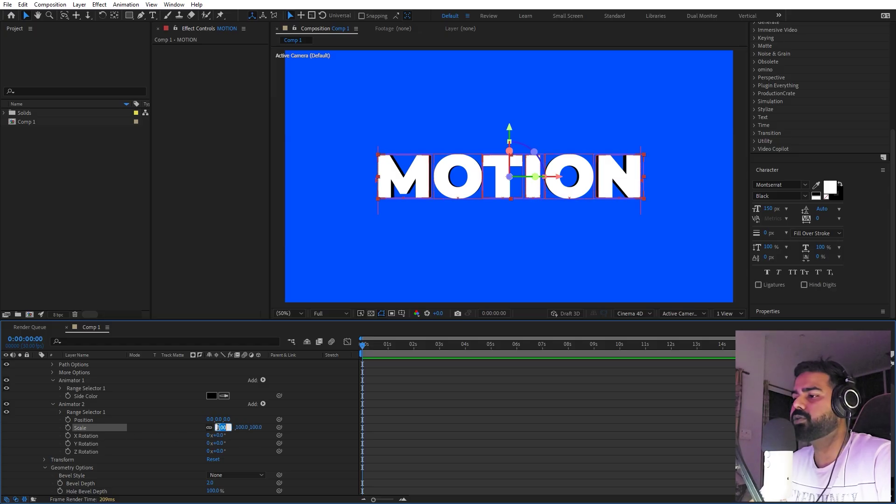
pyautogui.write('0')
pyautogui.press('Return')
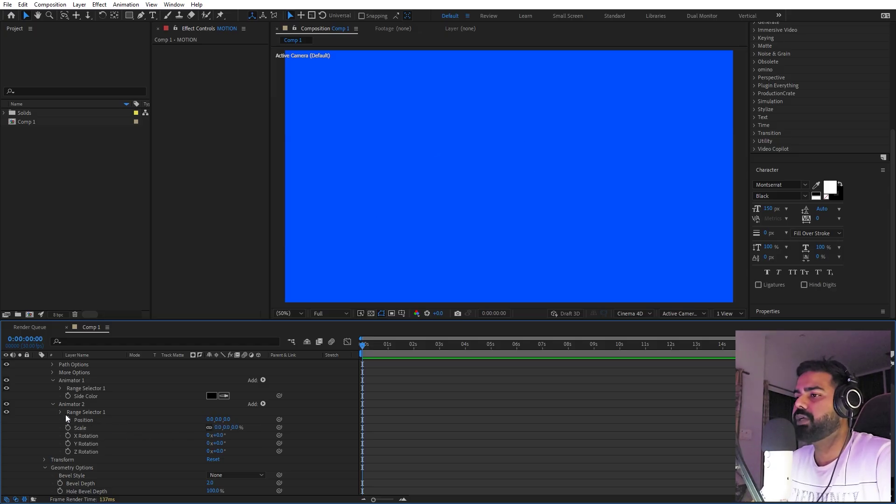
# Step: Keyframe the range selector Offset from -100% at 0s to 100% at 1s
pyautogui.click(60, 412)
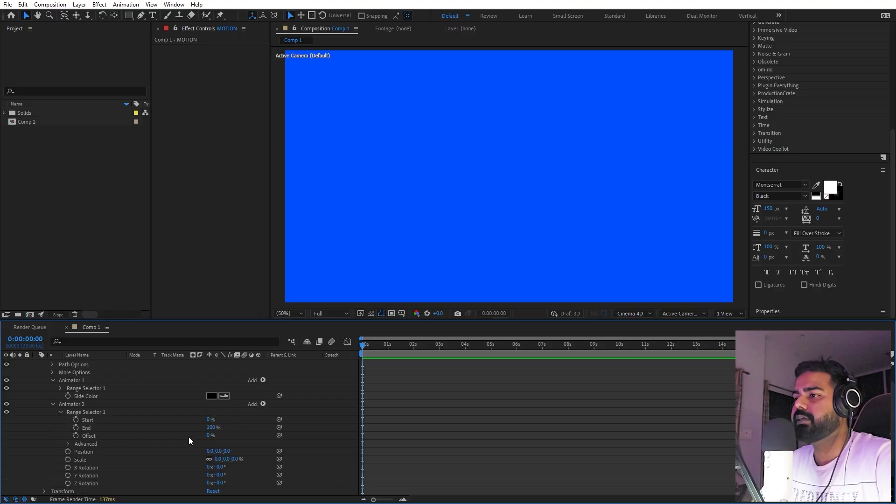
pyautogui.click(96, 436)
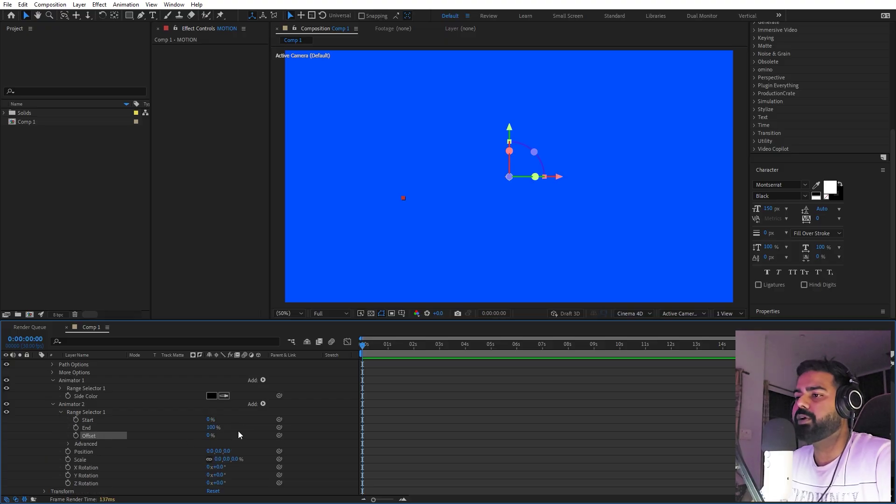
pyautogui.click(211, 435)
pyautogui.write('-100')
pyautogui.press('Return')
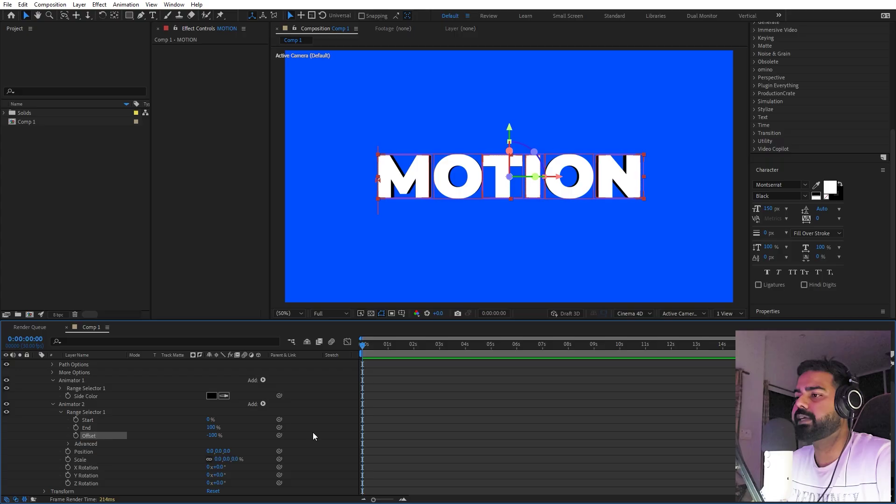
pyautogui.click(76, 435)
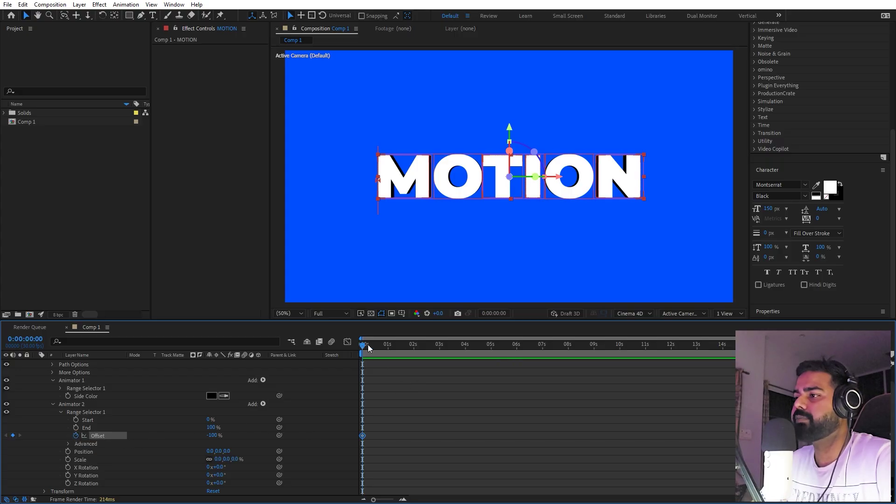
pyautogui.moveTo(368, 344); pyautogui.dragTo(387, 349)
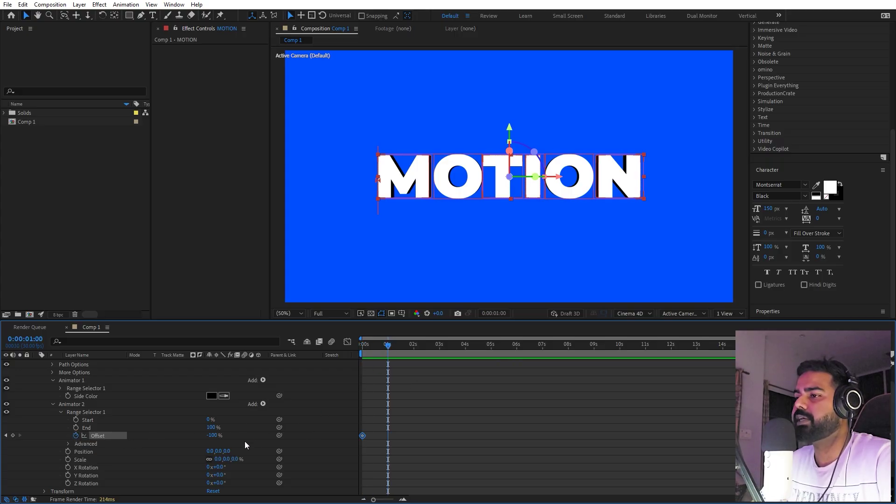
pyautogui.write('100')
pyautogui.press('Return')
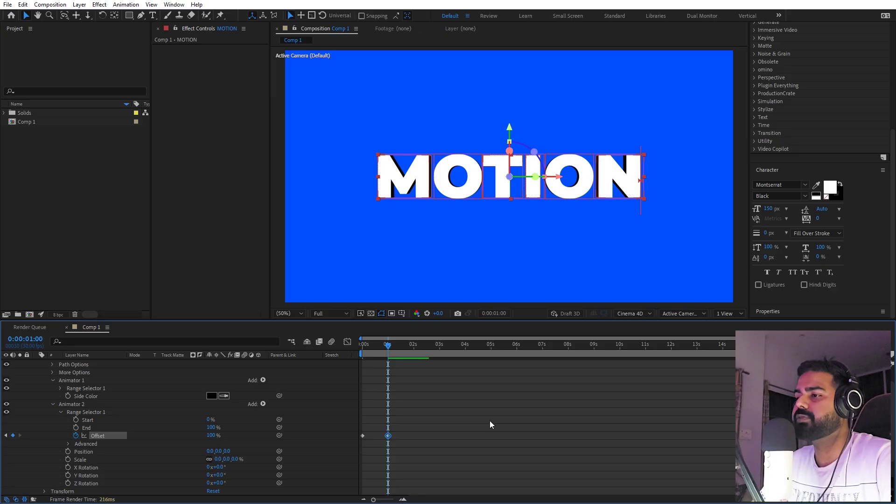
# Step: Set the range selector Shape to Ramp Up and preview the letter animation
pyautogui.click(69, 444)
pyautogui.scroll(-3, 65, 441)
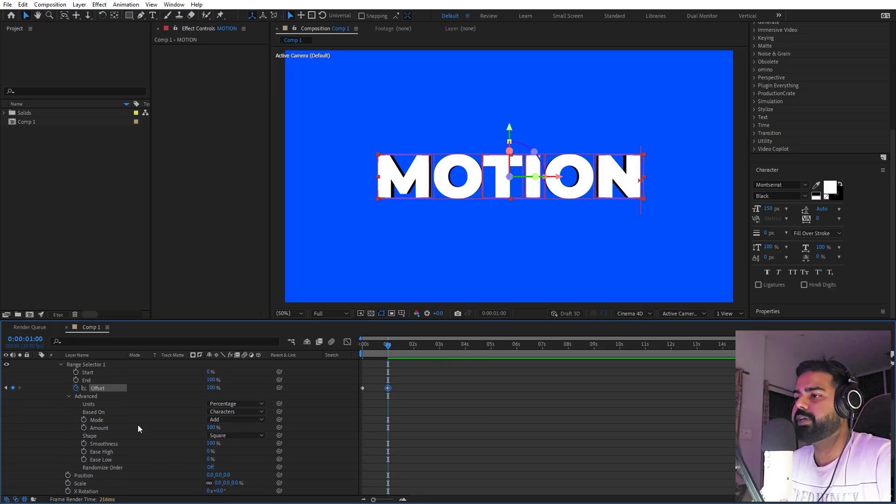
pyautogui.click(218, 435)
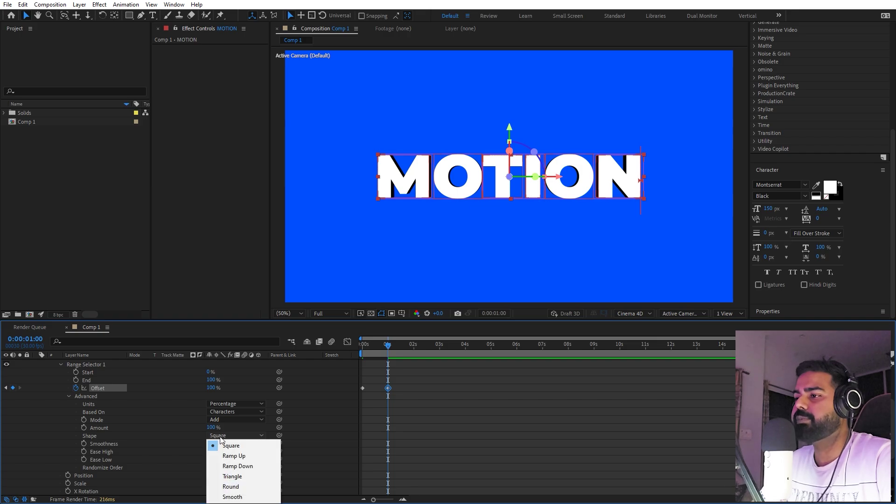
pyautogui.click(234, 455)
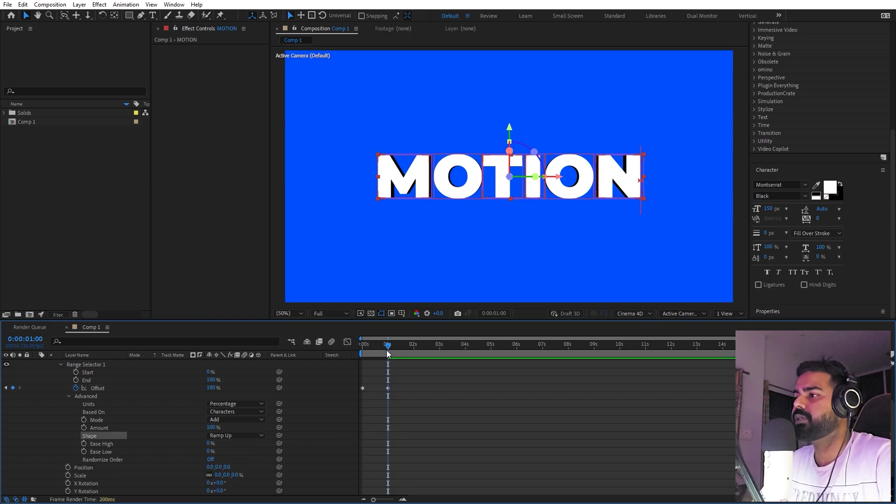
pyautogui.press('Home')
pyautogui.press('space')
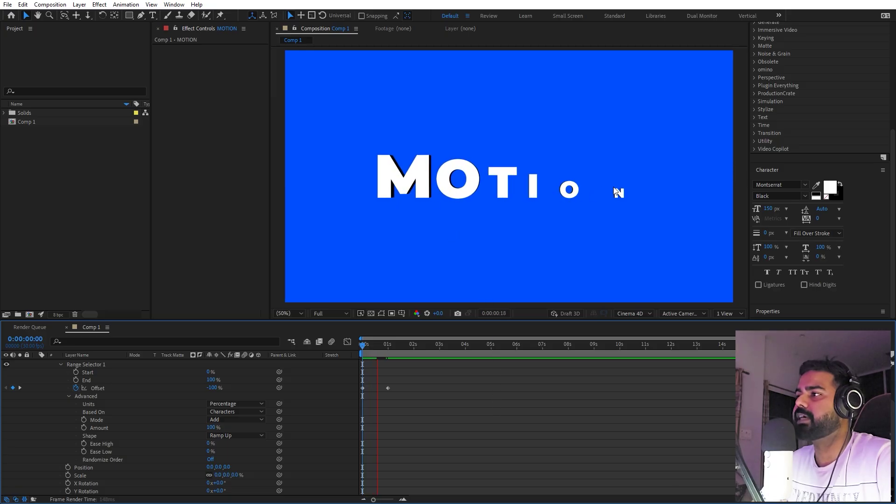
pyautogui.press('space')
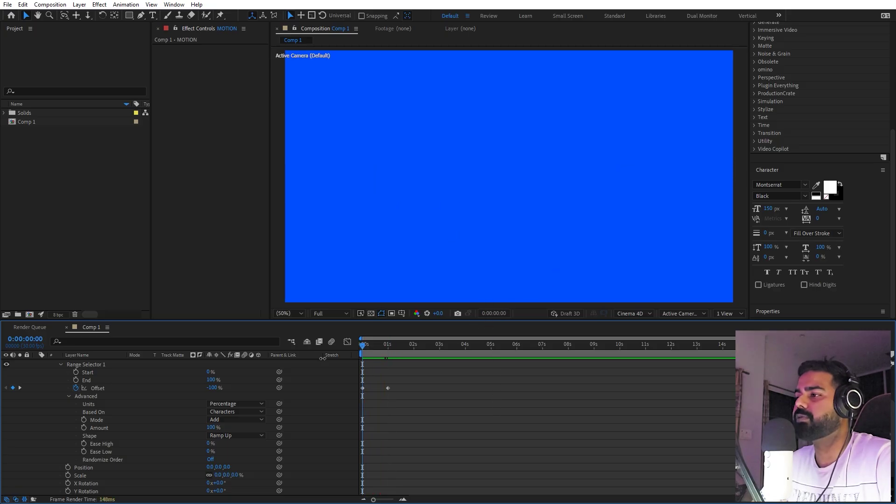
pyautogui.click(388, 348)
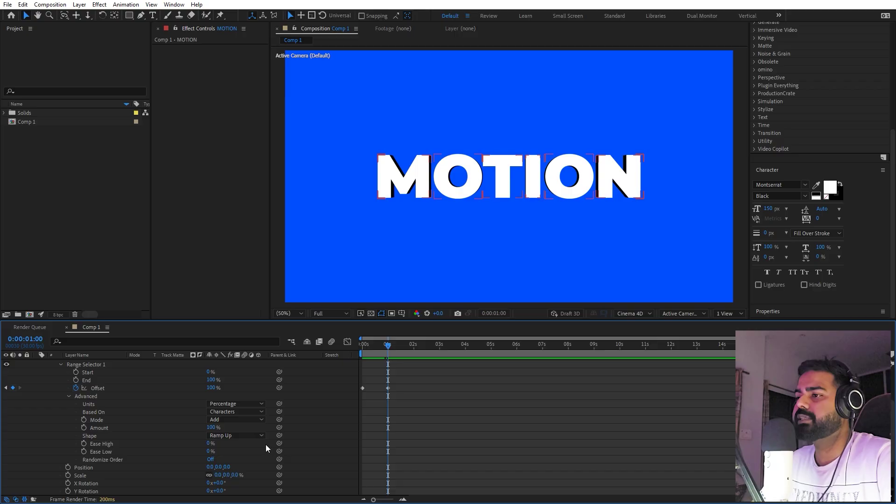
# Step: Raise the selector's Ease Low to 100% and preview the result
pyautogui.click(102, 453)
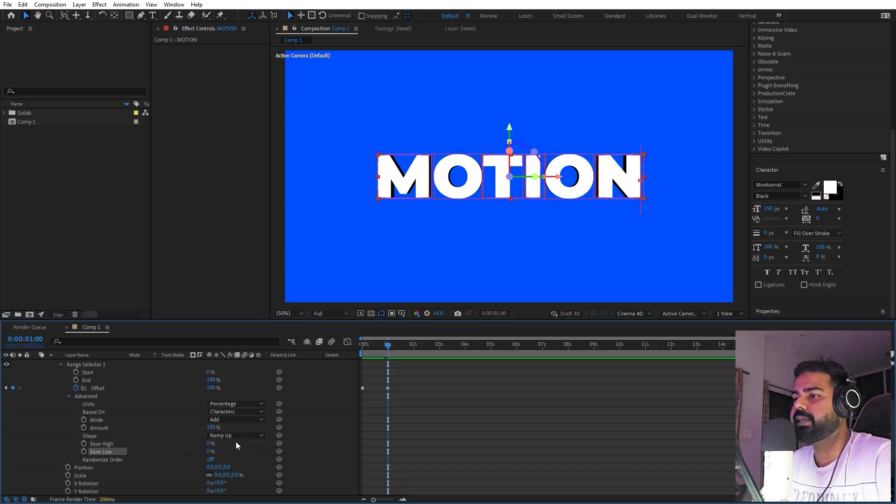
pyautogui.moveTo(210, 451); pyautogui.dragTo(409, 441)
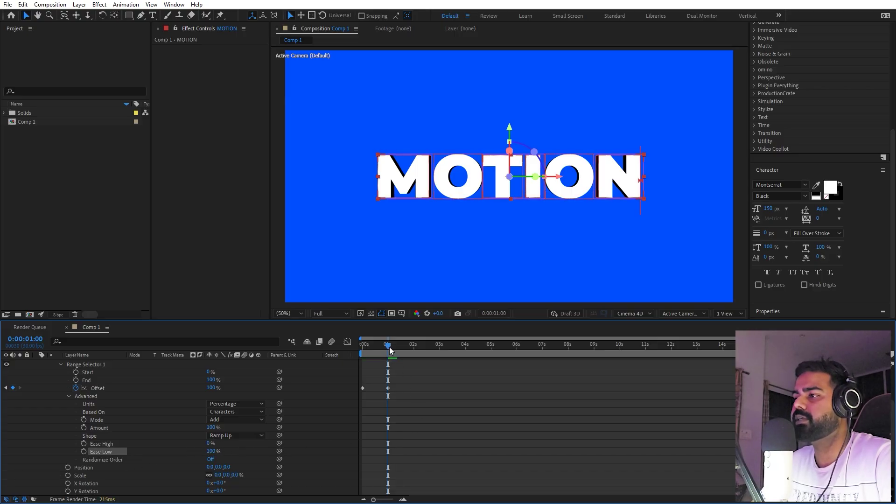
pyautogui.press('space')
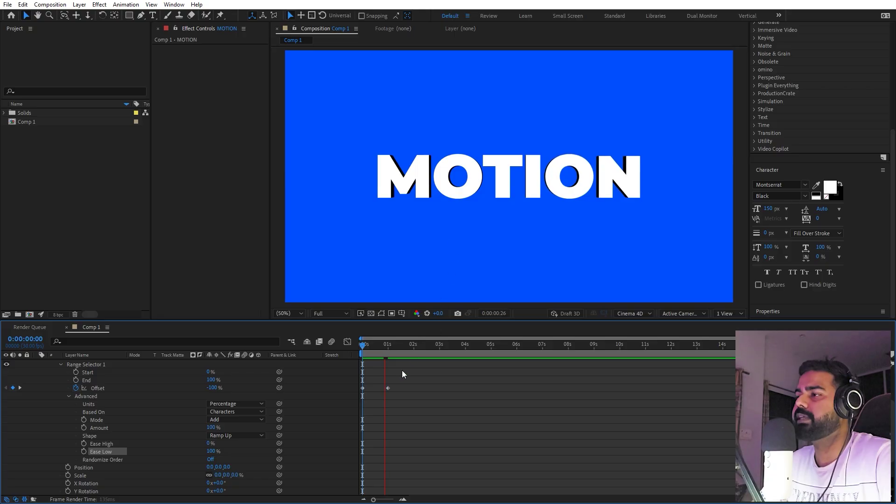
pyautogui.press('space')
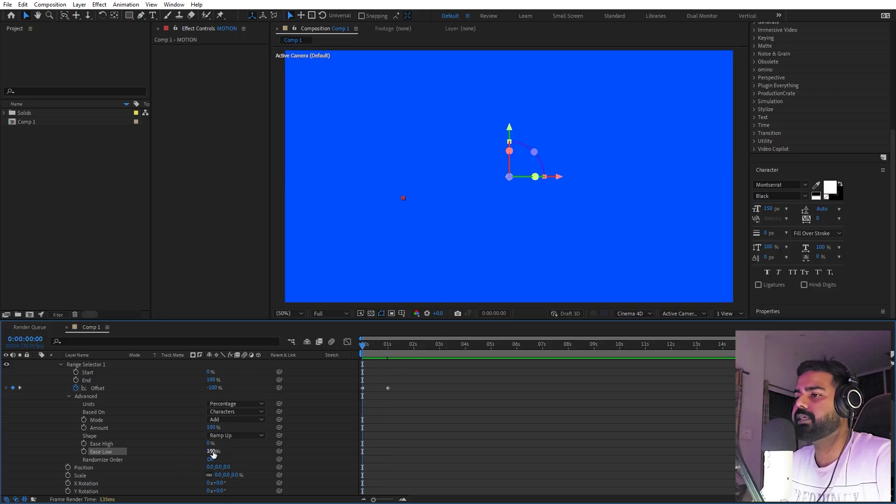
# Step: Compare Ease Low at -100% in preview, then set it back to 100%
pyautogui.moveTo(210, 450); pyautogui.dragTo(140, 451)
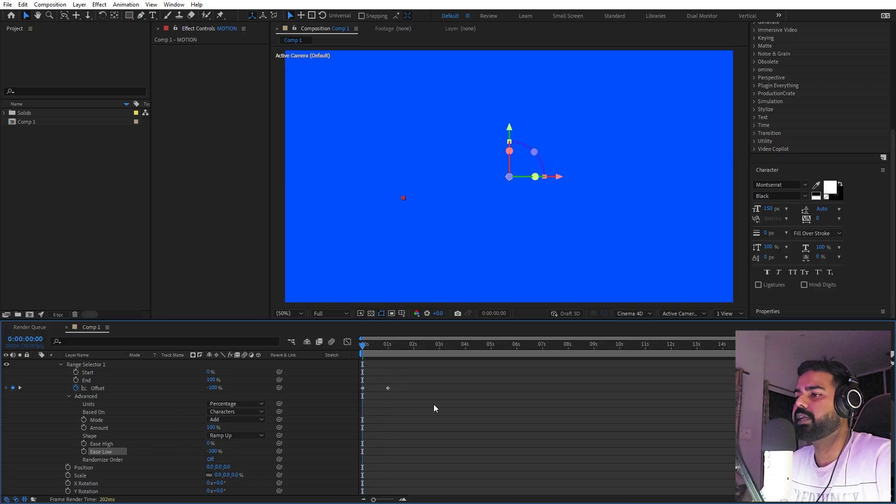
pyautogui.click(471, 400)
pyautogui.press('space')
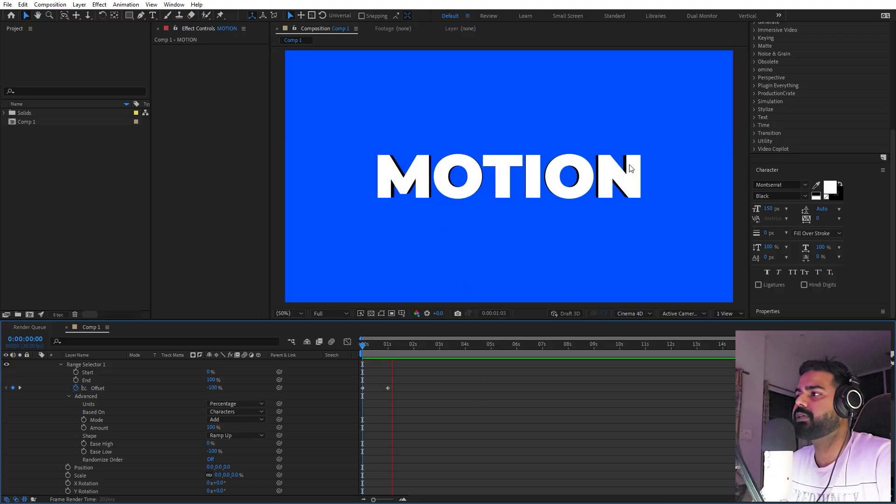
pyautogui.press('space')
pyautogui.click(213, 451)
pyautogui.write('100')
pyautogui.press('Return')
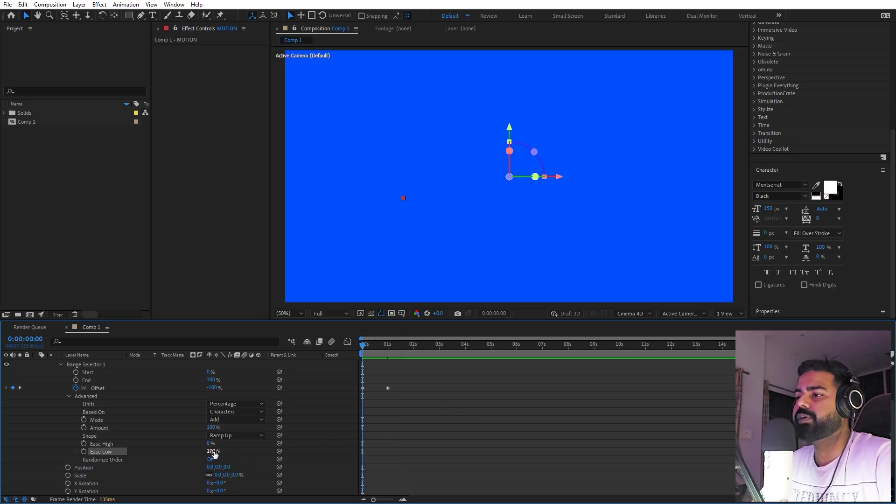
pyautogui.click(432, 441)
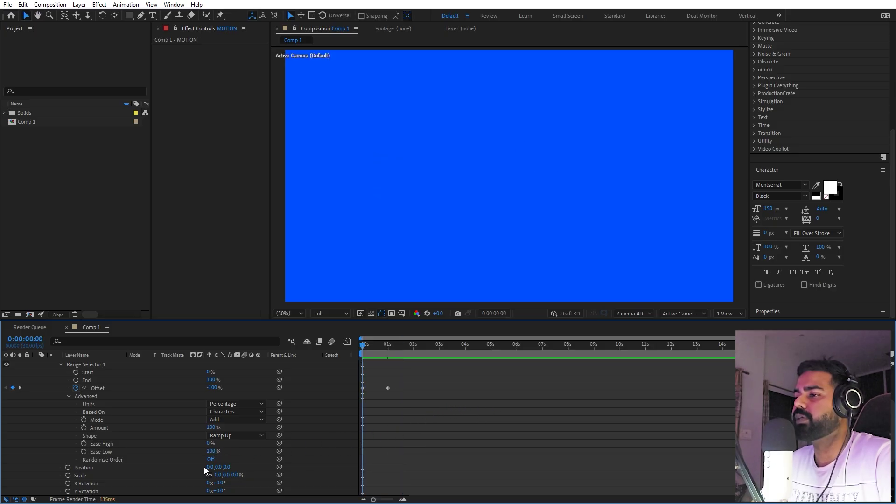
# Step: Offset the animated letters' Position Y to 104 and preview them
pyautogui.click(69, 396)
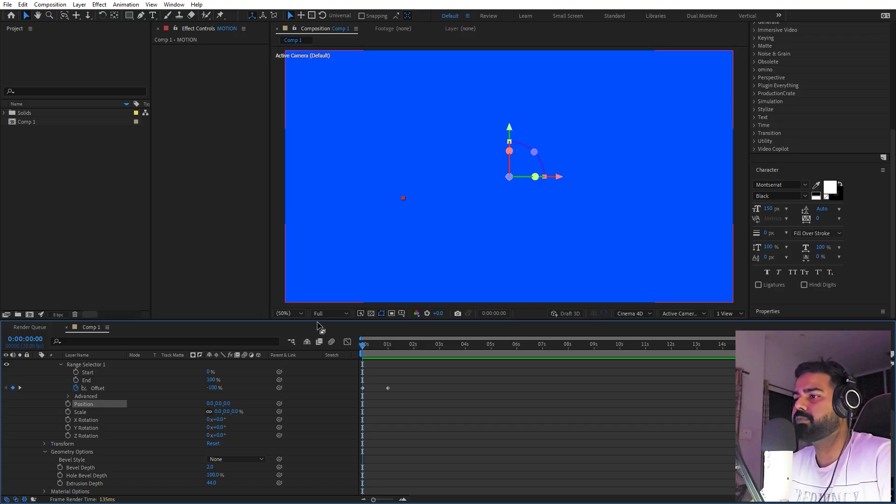
pyautogui.moveTo(218, 403); pyautogui.dragTo(268, 403)
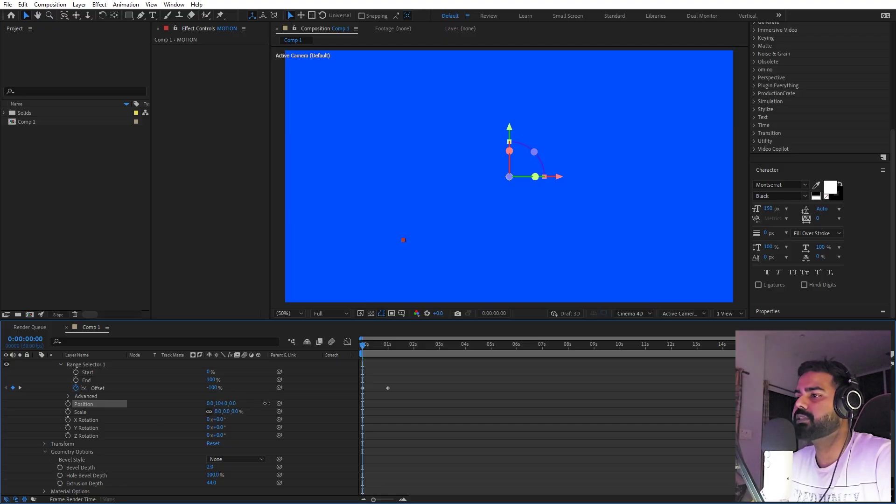
pyautogui.press('space')
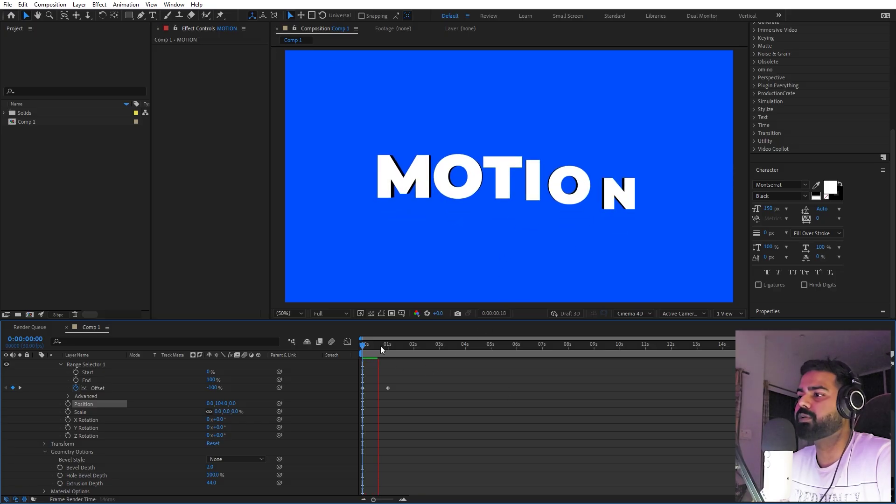
pyautogui.press('space')
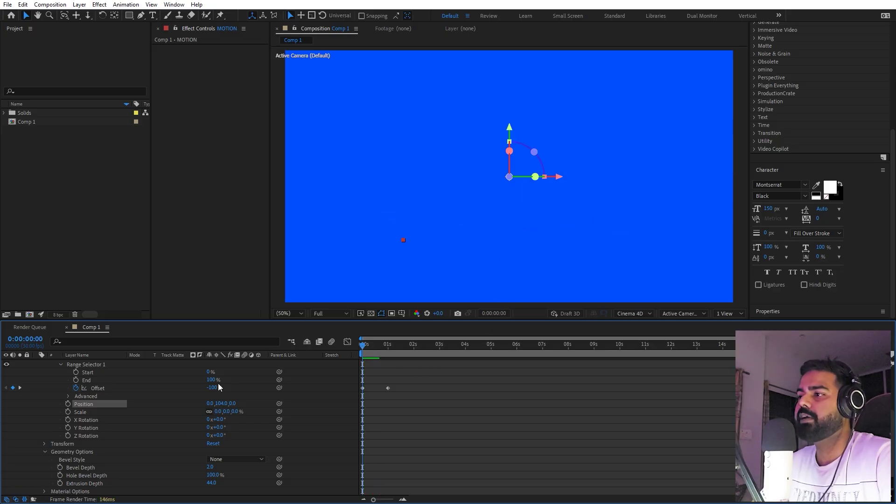
# Step: Set Animator 2's Y Rotation to one full turn (1x) and preview the spin
pyautogui.click(87, 428)
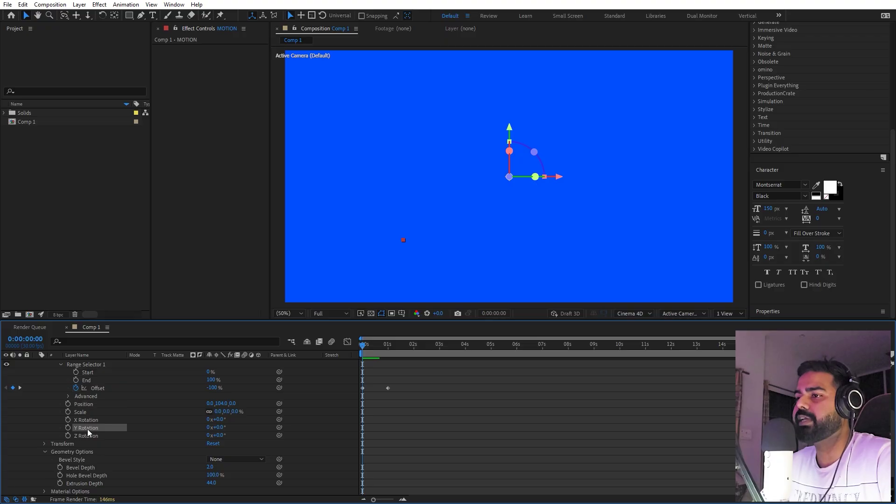
pyautogui.click(209, 428)
pyautogui.write('1')
pyautogui.press('Return')
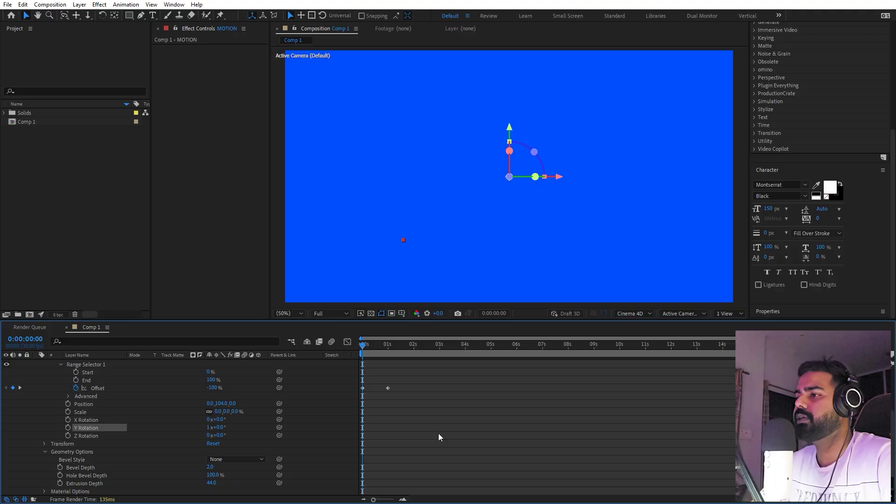
pyautogui.click(441, 431)
pyautogui.press('space')
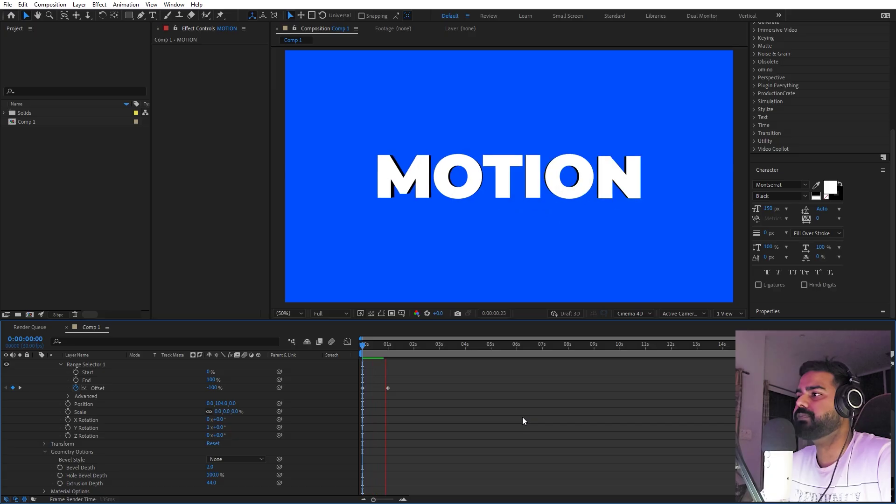
# Step: Move the second Offset keyframe later and apply Easy Ease to both Offset keyframes
pyautogui.press('space')
pyautogui.moveTo(389, 388); pyautogui.dragTo(402, 388)
pyautogui.press('space')
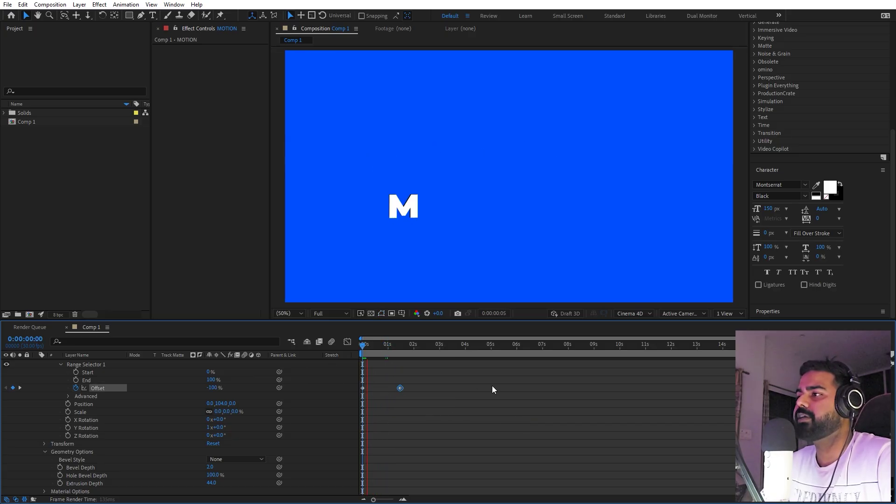
pyautogui.moveTo(434, 405); pyautogui.dragTo(337, 391)
pyautogui.press('F9')
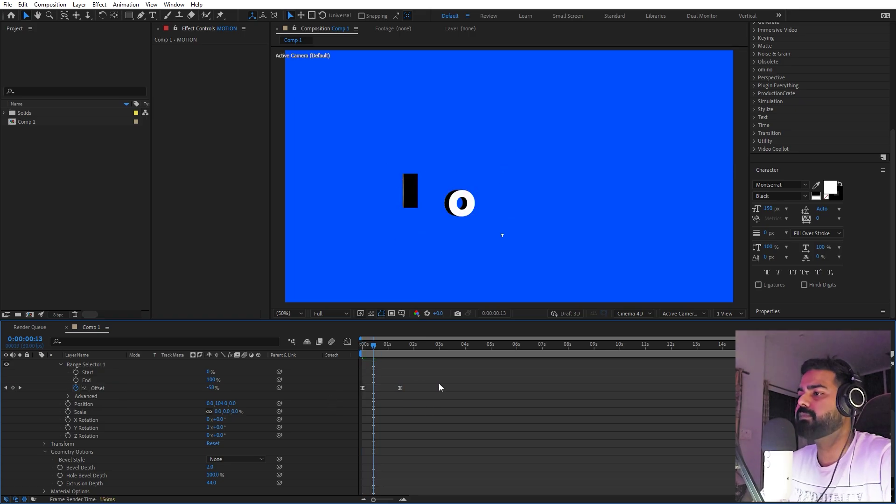
pyautogui.press('space')
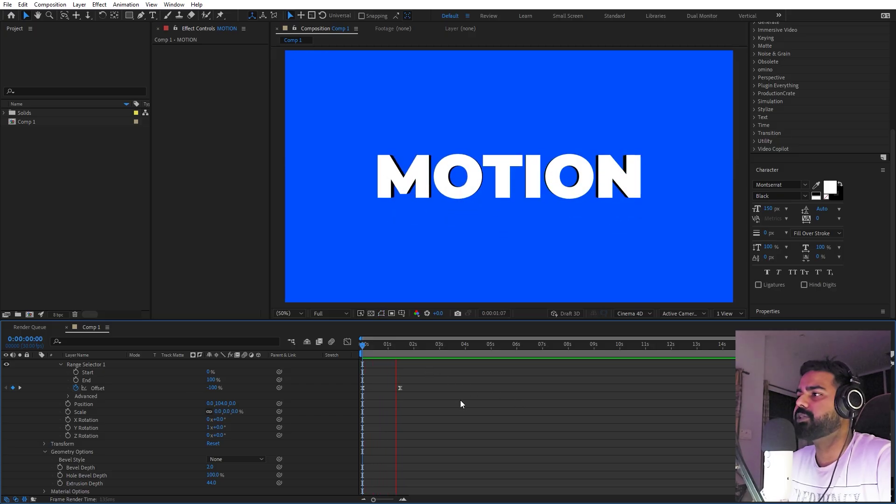
pyautogui.press('space')
# Step: Test an X Rotation tilt on the letters and preview it
pyautogui.scroll(3, 64, 392)
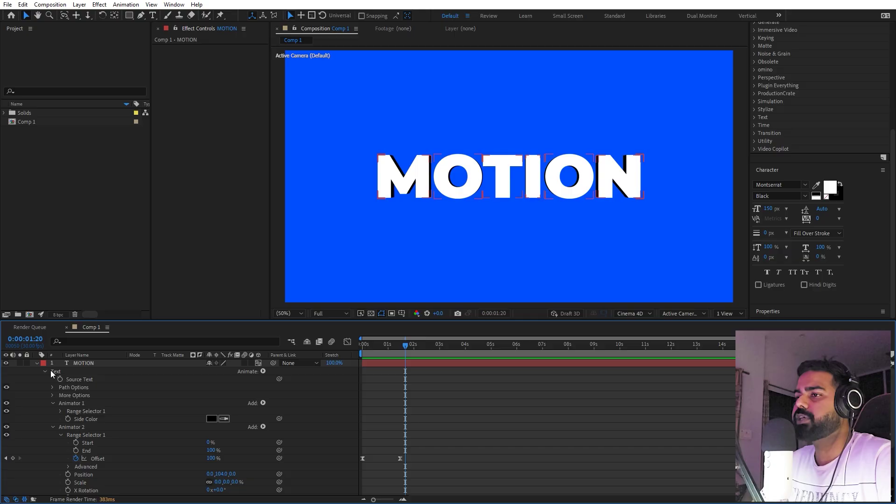
pyautogui.scroll(-2, 79, 393)
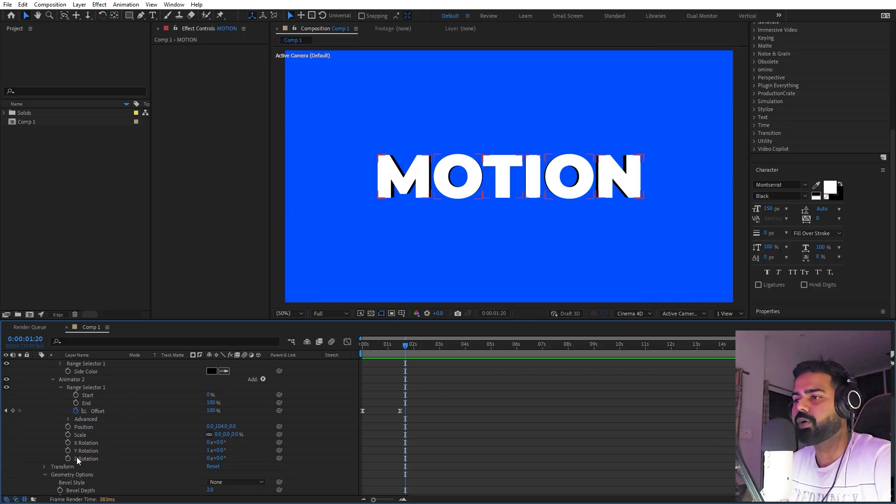
pyautogui.click(85, 443)
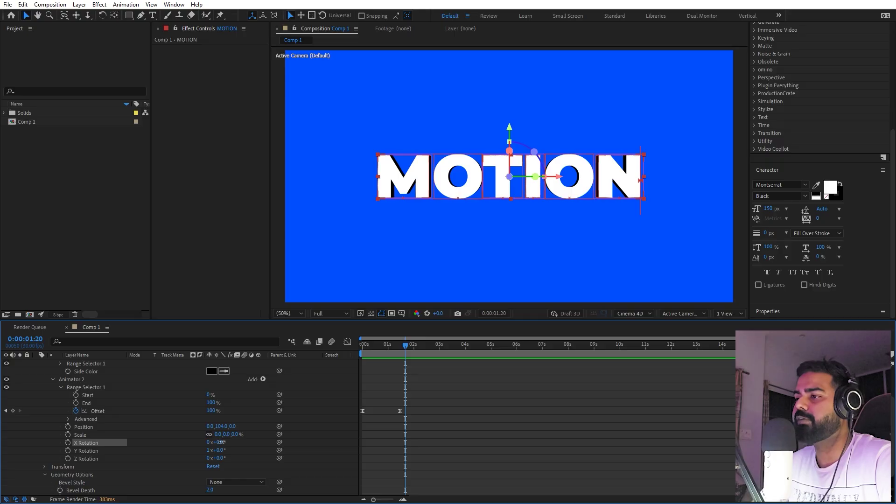
pyautogui.moveTo(238, 442); pyautogui.dragTo(245, 442)
pyautogui.click(362, 372)
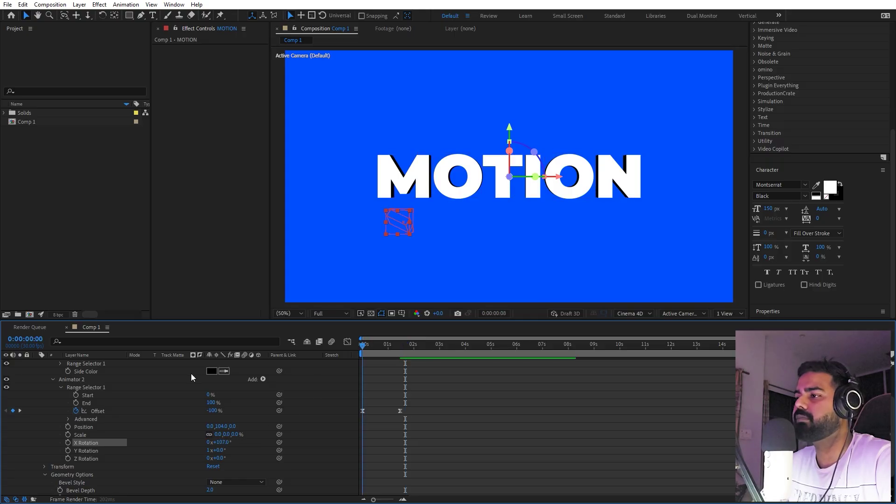
pyautogui.press('Home')
pyautogui.press('space')
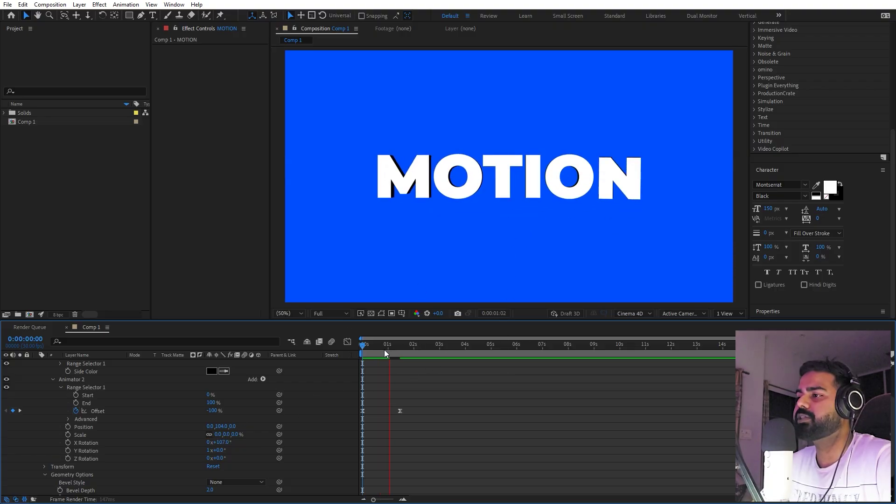
pyautogui.press('space')
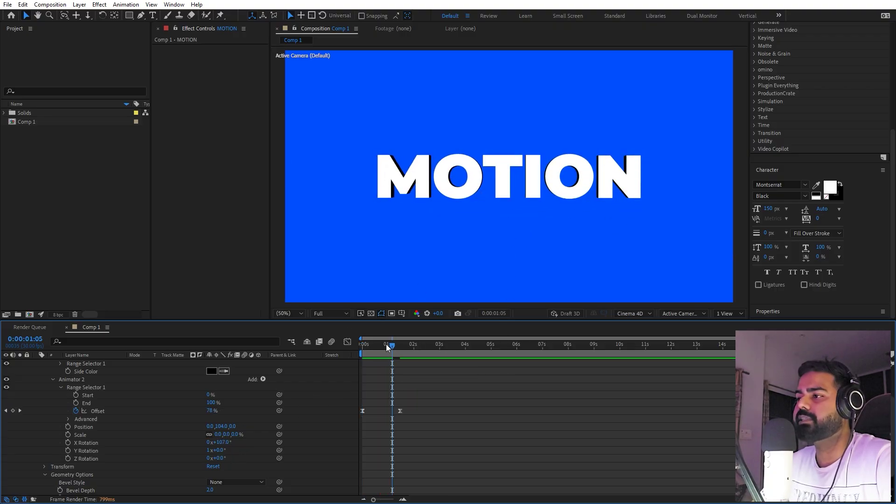
# Step: Test a 71° Z Rotation on the letters and preview it
pyautogui.press('Home')
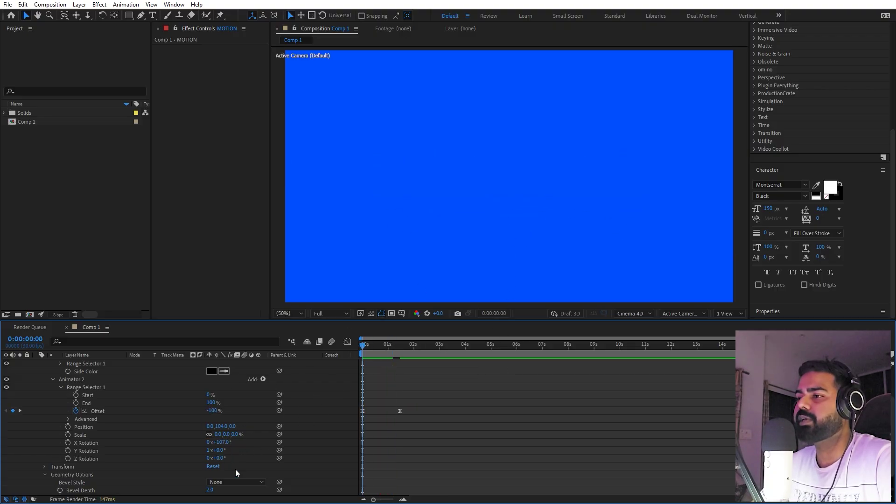
pyautogui.moveTo(220, 457); pyautogui.dragTo(446, 455)
pyautogui.press('space')
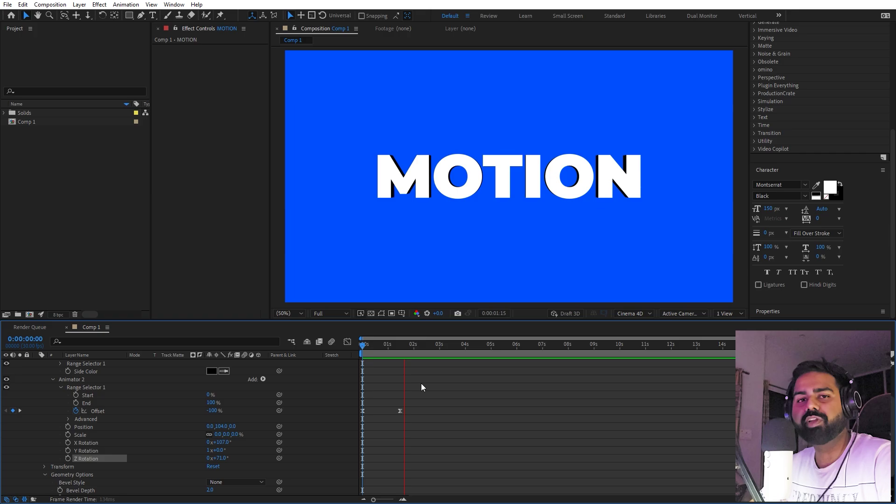
pyautogui.press('space')
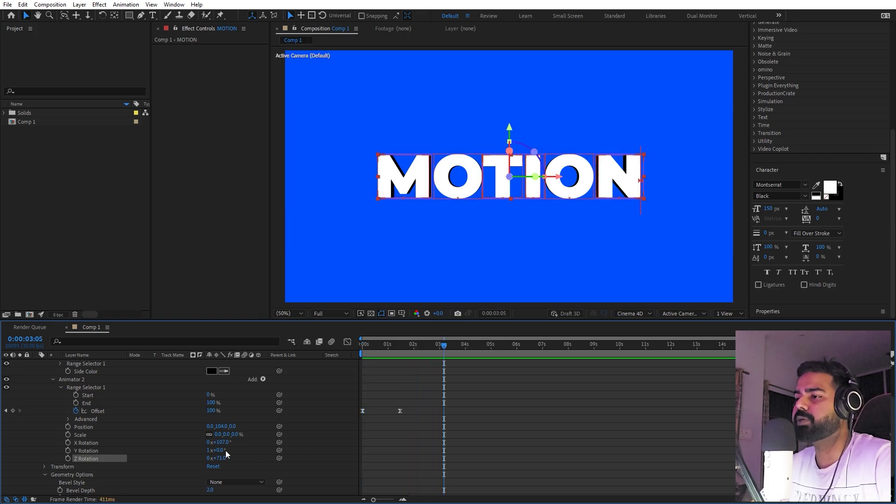
# Step: Reset Animator 2's X and Z Rotation to 0°
pyautogui.click(222, 442)
pyautogui.write('0')
pyautogui.press('Return')
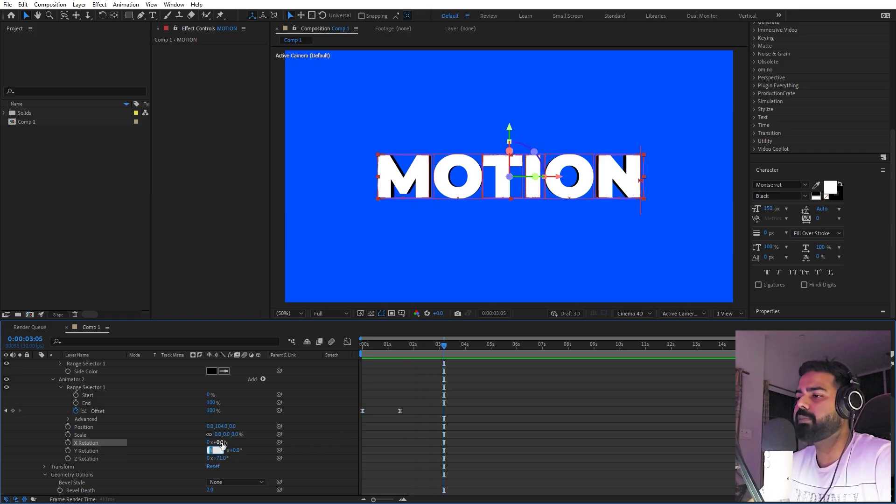
pyautogui.click(221, 458)
pyautogui.write('0')
pyautogui.press('Return')
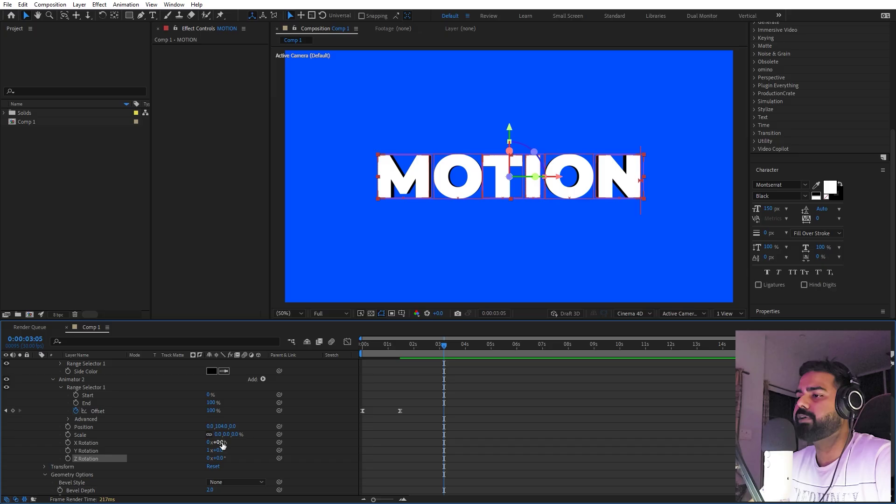
pyautogui.click(327, 443)
pyautogui.scroll(2, 432, 400)
pyautogui.scroll(2, 432, 400)
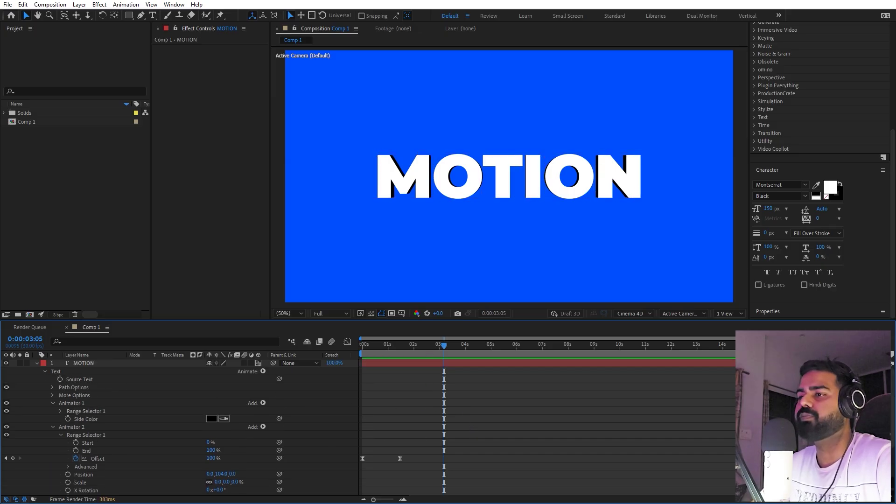
# Step: Pre-compose the MOTION layer into a new composition named 'Text' using Move all attributes
pyautogui.click(36, 363)
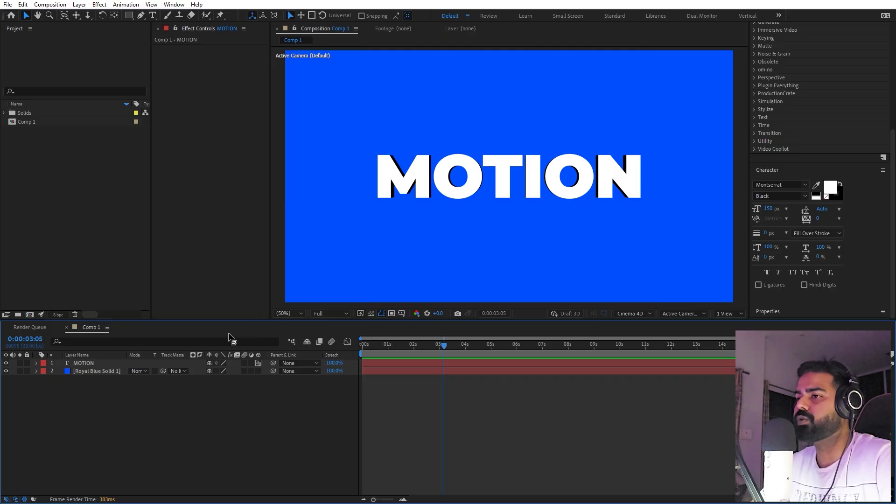
pyautogui.click(85, 364)
pyautogui.rightClick(87, 365)
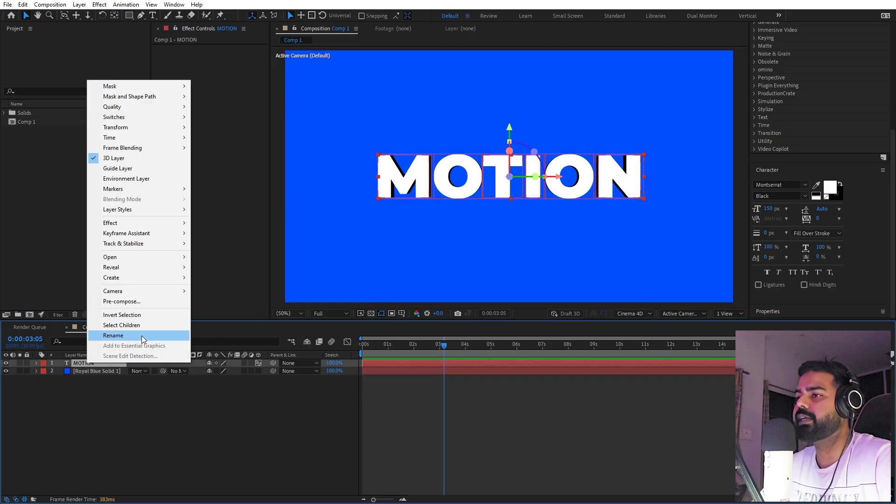
pyautogui.click(122, 300)
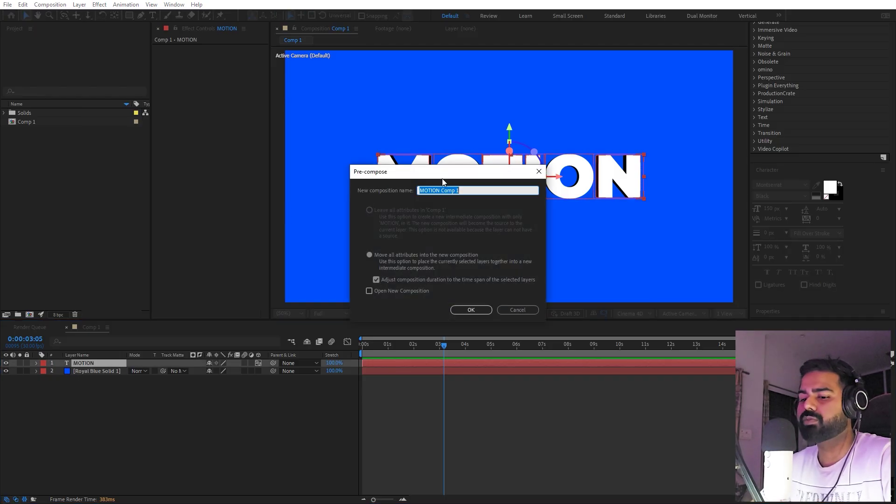
pyautogui.write('Text')
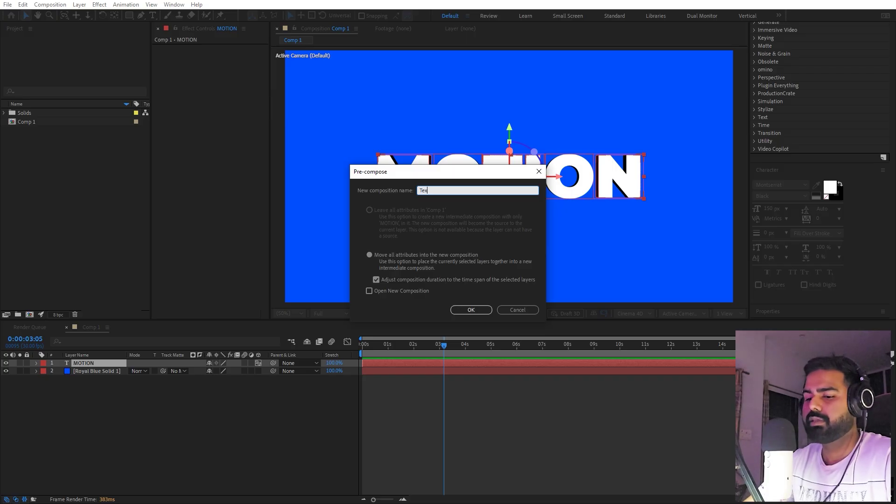
pyautogui.click(390, 256)
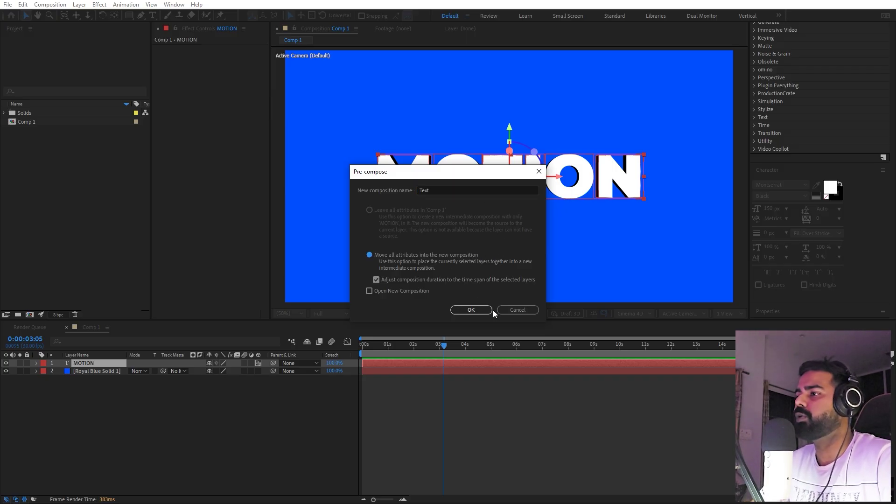
pyautogui.click(480, 311)
pyautogui.click(131, 376)
pyautogui.click(94, 363)
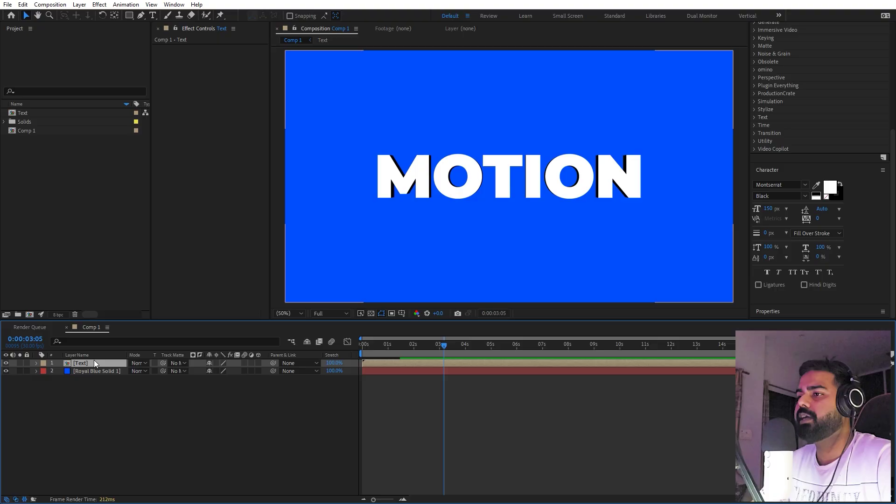
# Step: Add a Stroke layer style to the Text precomp and set its colour to 000000 black
pyautogui.rightClick(79, 364)
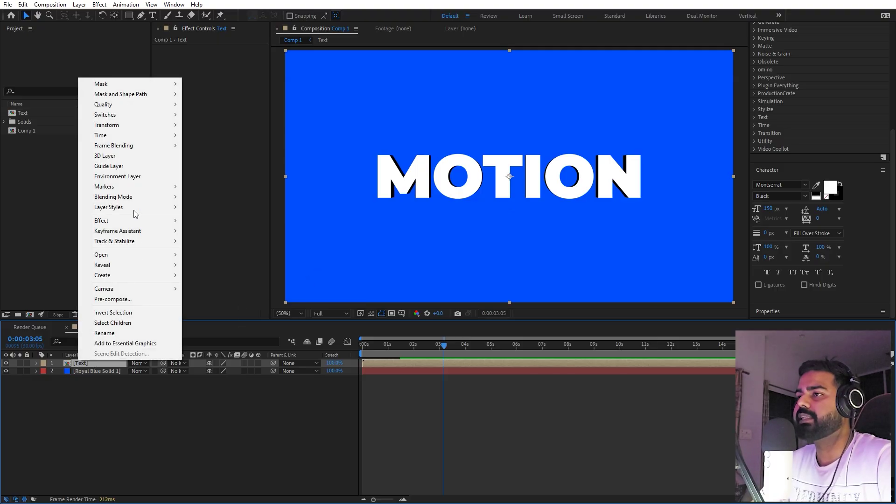
pyautogui.moveTo(118, 207)
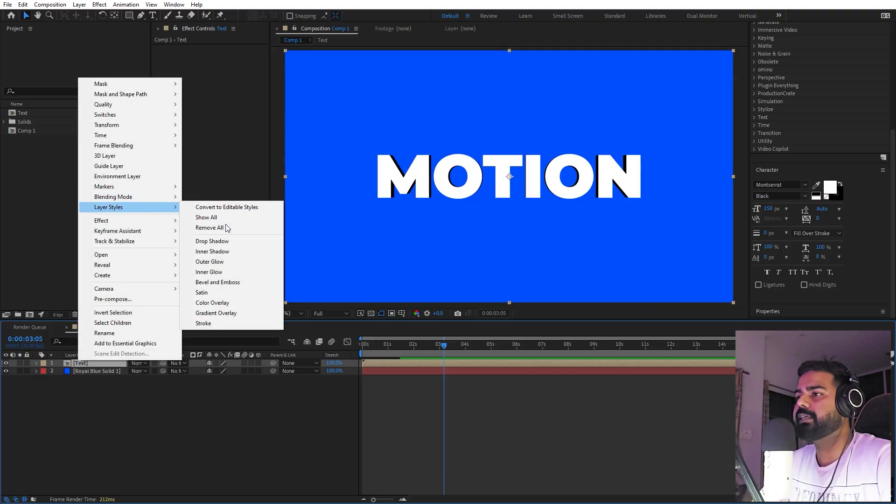
pyautogui.click(203, 323)
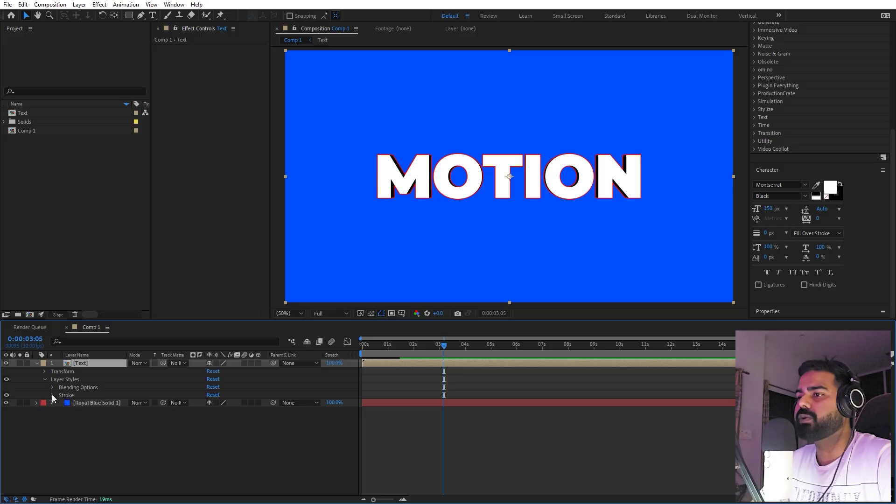
pyautogui.click(53, 395)
pyautogui.click(212, 410)
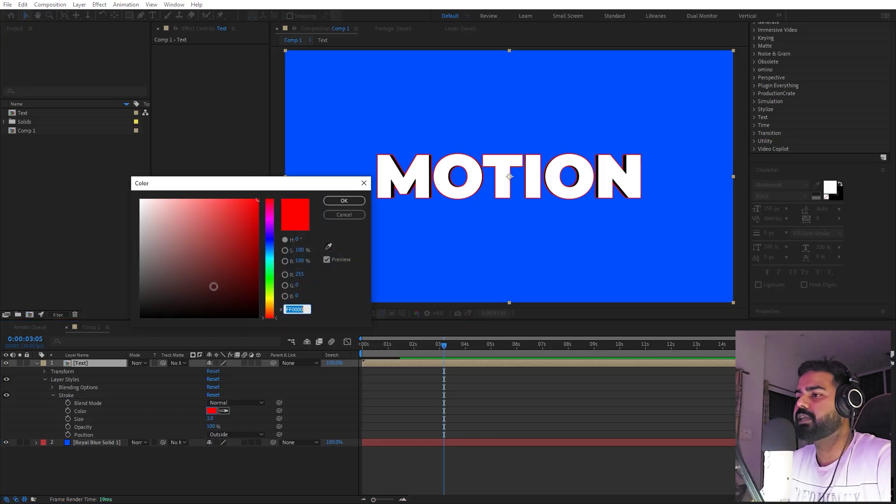
pyautogui.write('000000')
pyautogui.click(344, 201)
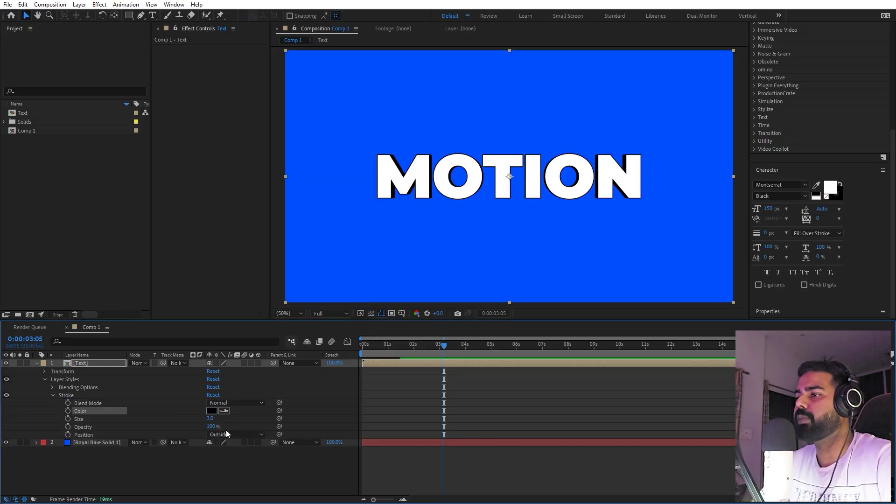
# Step: Set the stroke size to 10 and preview the outlined animation from the start
pyautogui.moveTo(210, 419); pyautogui.dragTo(677, 398)
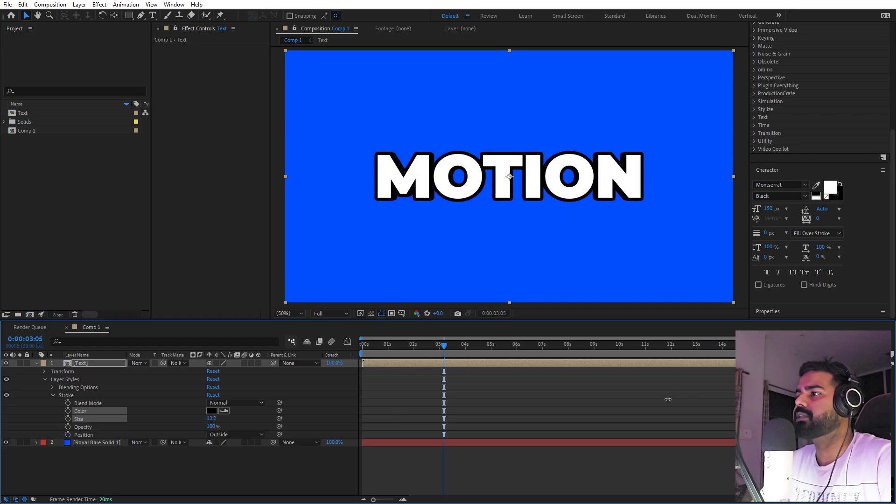
pyautogui.press('Home')
pyautogui.press('space')
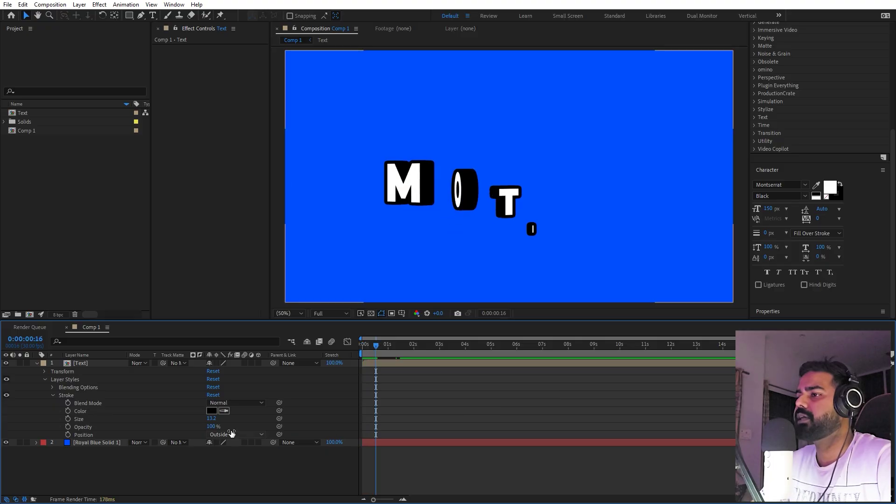
pyautogui.click(212, 419)
pyautogui.write('10')
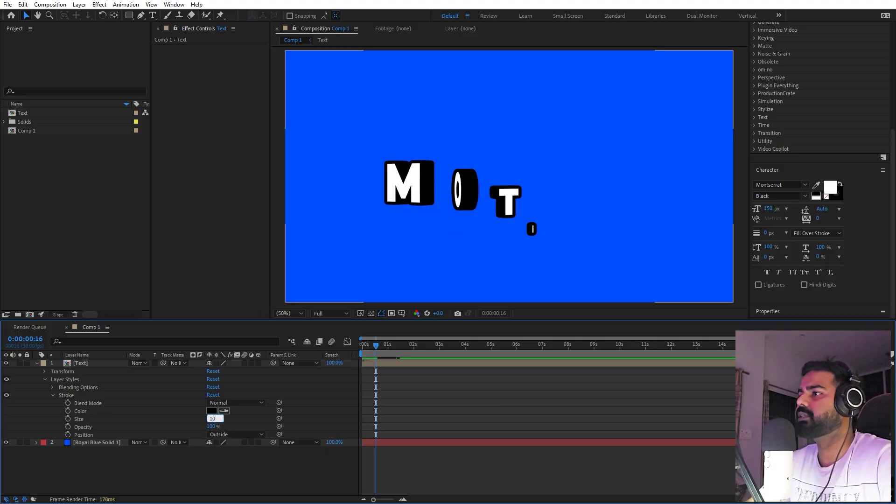
pyautogui.press('Return')
pyautogui.click(373, 369)
pyautogui.press('space')
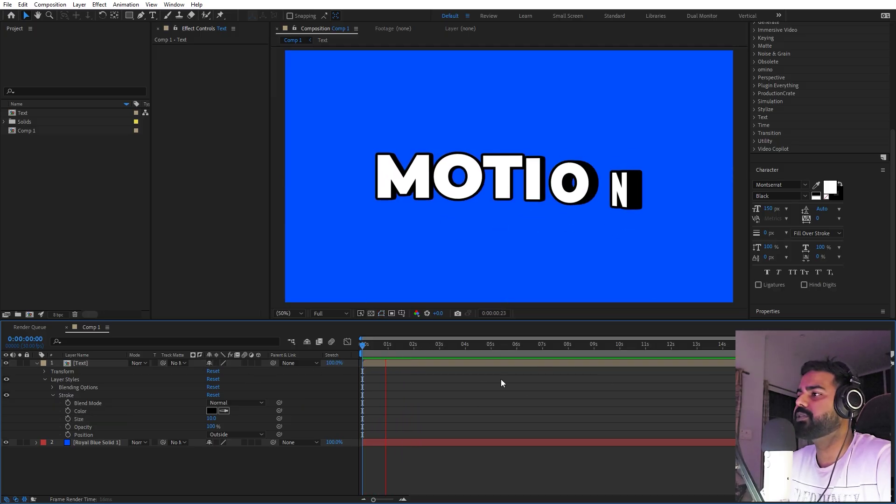
pyautogui.press('space')
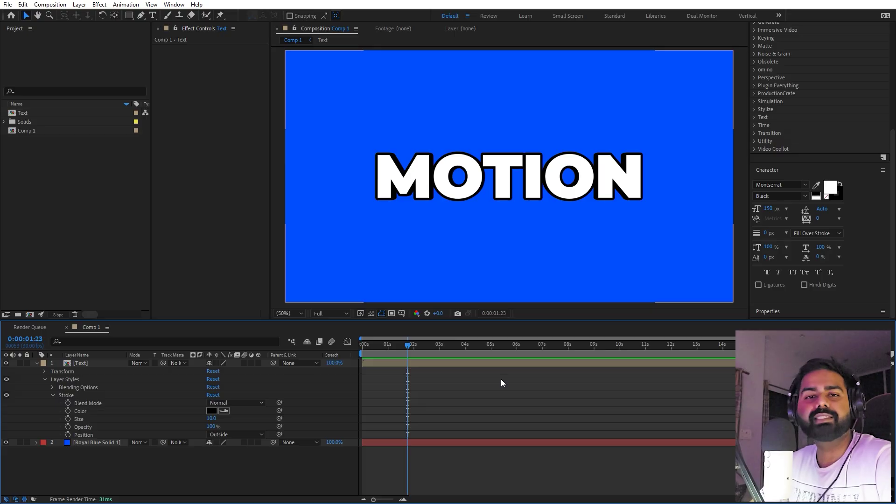
# Step: Inside the Text composition, replace the word MOTION with GRAPHICS
pyautogui.doubleClick(491, 364)
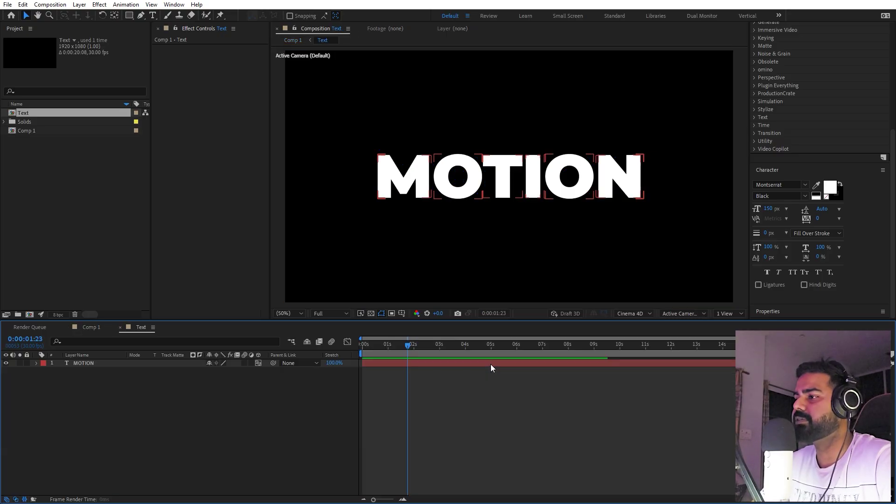
pyautogui.click(90, 365)
pyautogui.doubleClick(89, 364)
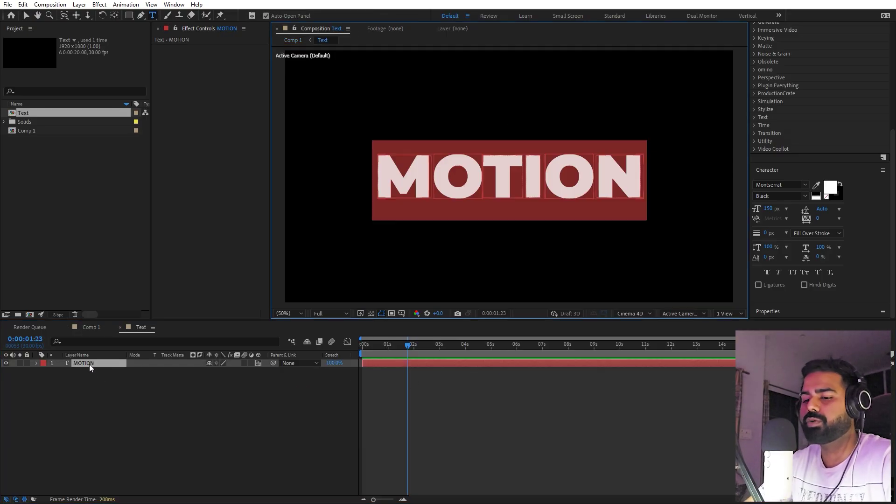
pyautogui.write('GRAPHICS')
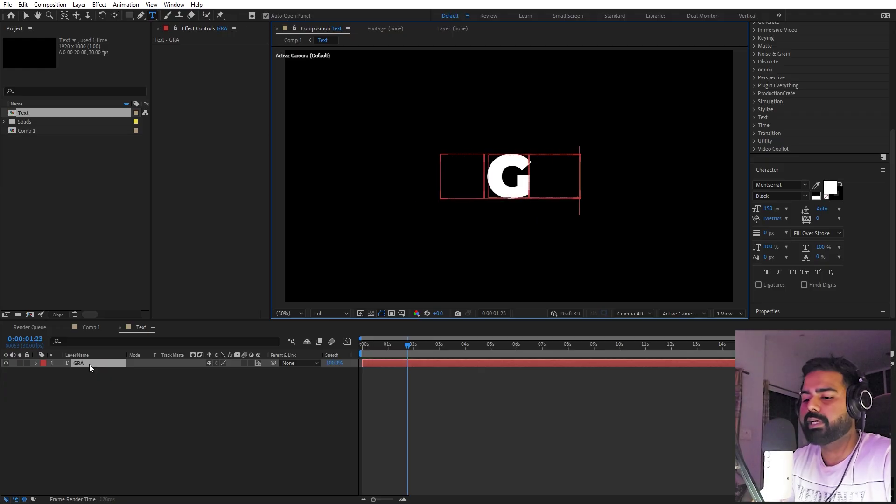
pyautogui.click(91, 391)
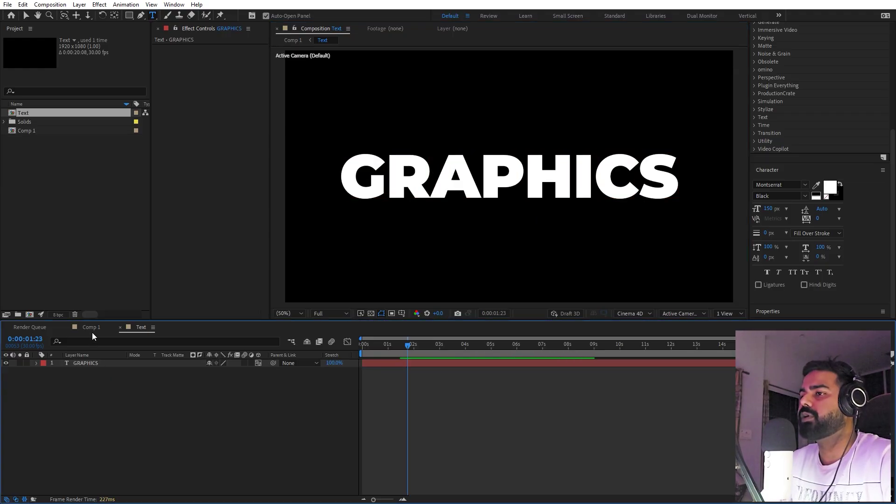
# Step: Back in Comp 1, preview the GRAPHICS animation and scrub to where the word is fully formed
pyautogui.click(92, 328)
pyautogui.click(527, 391)
pyautogui.press('space')
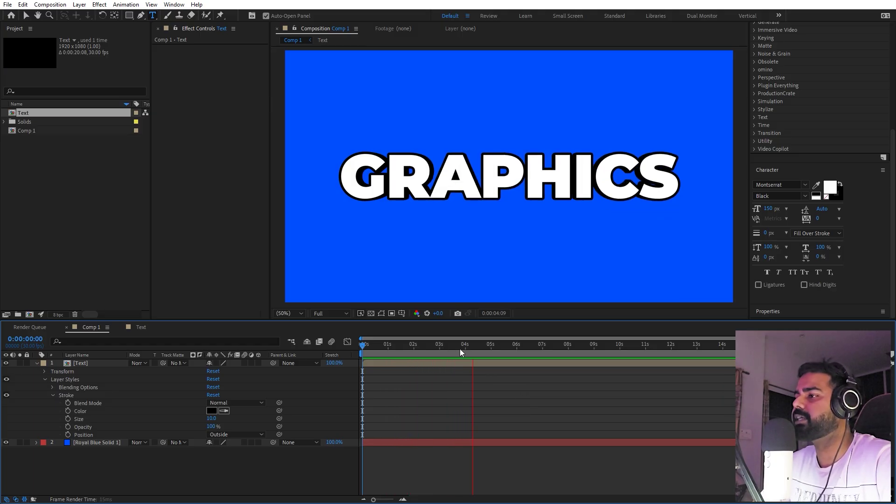
pyautogui.moveTo(460, 349); pyautogui.dragTo(370, 363)
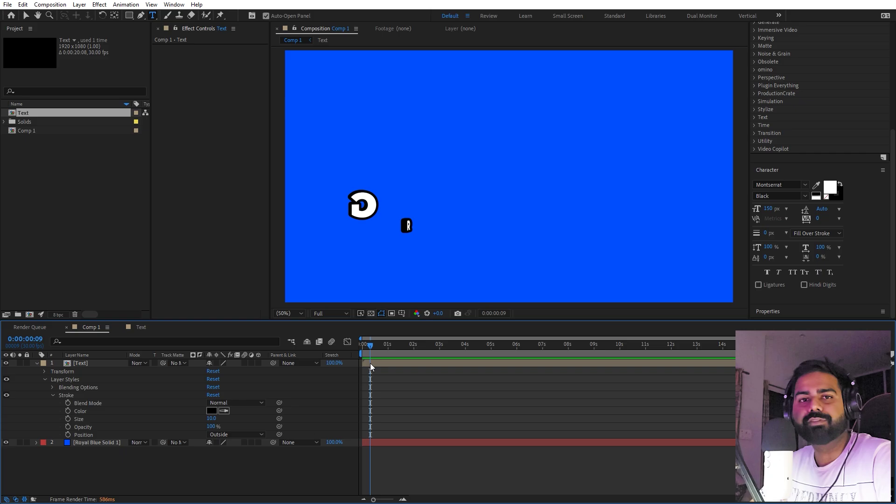
pyautogui.moveTo(377, 346); pyautogui.dragTo(406, 346)
# Step: In the Text comp, scrub GRAPHICS' Animator 2 Position Y from 104 to about -97, then preview in Comp 1
pyautogui.doubleClick(79, 362)
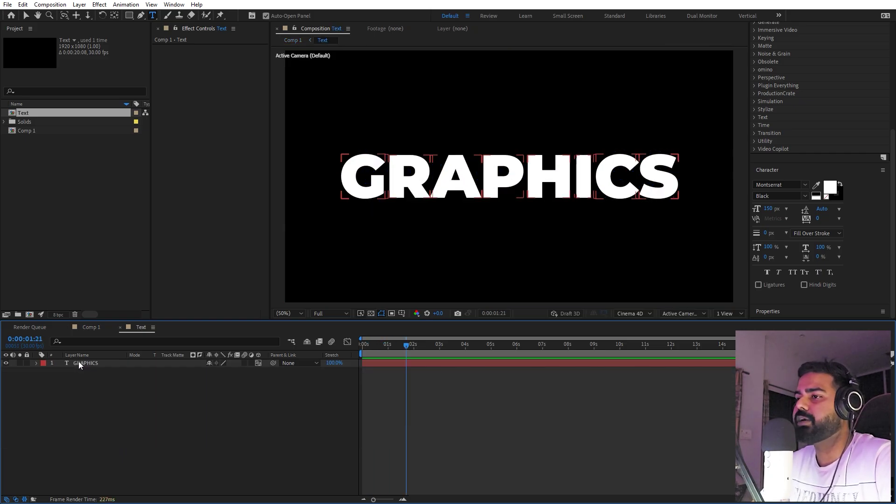
pyautogui.click(80, 364)
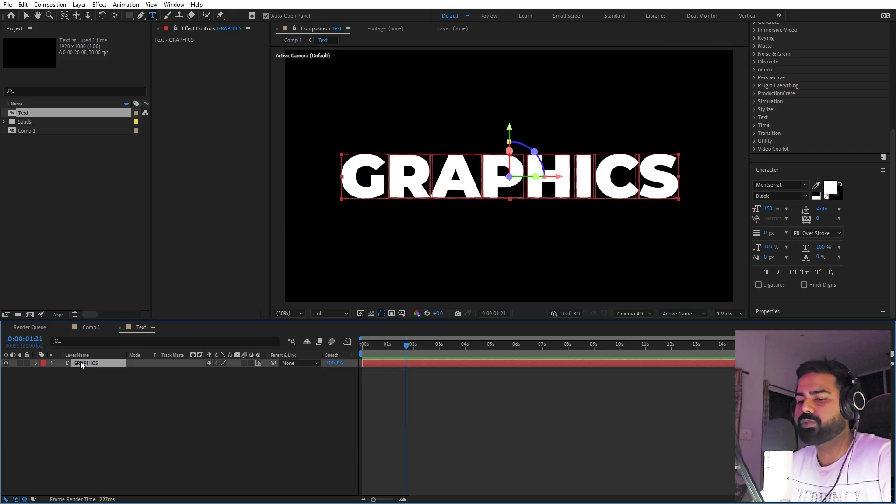
pyautogui.click(37, 363)
pyautogui.click(37, 362)
pyautogui.click(37, 363)
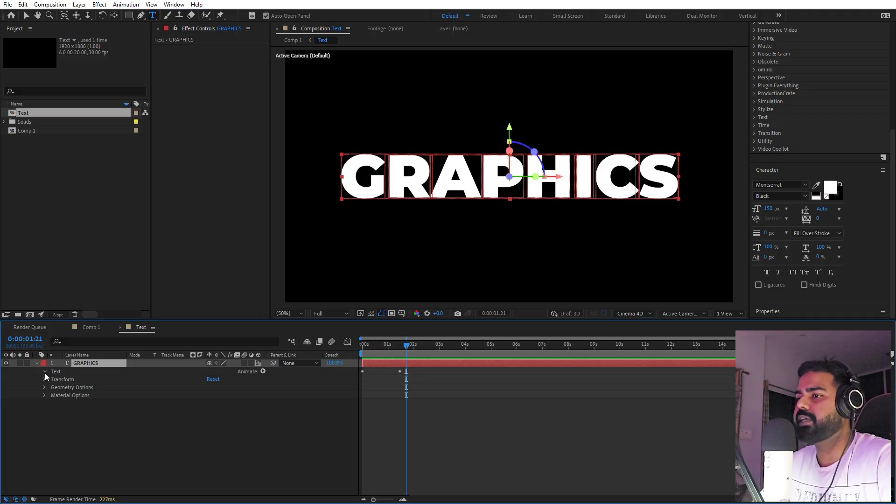
pyautogui.click(45, 372)
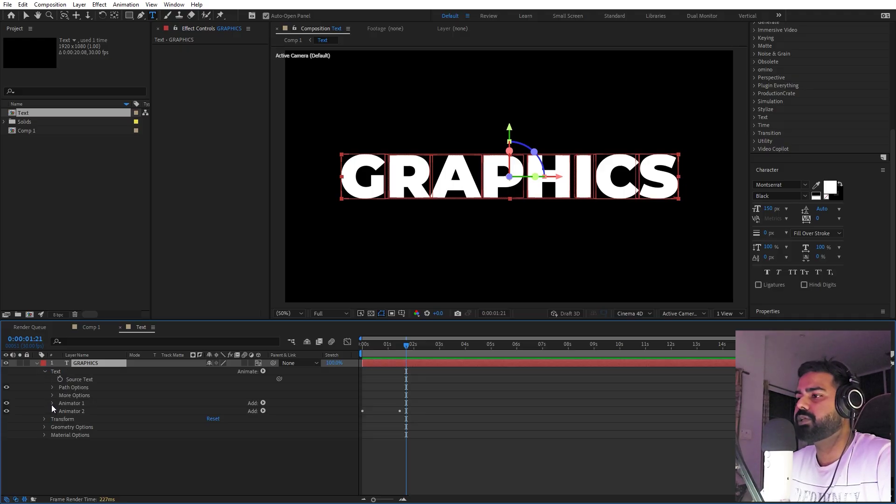
pyautogui.click(53, 411)
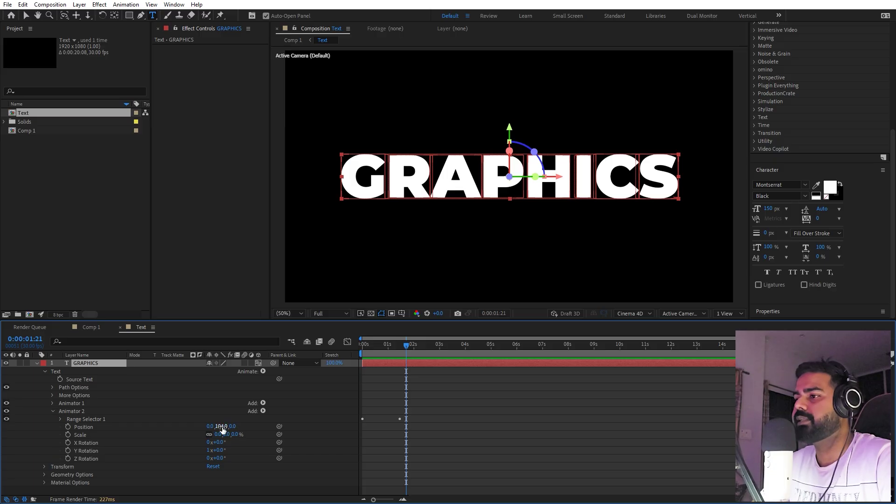
pyautogui.moveTo(221, 426); pyautogui.dragTo(119, 426)
pyautogui.click(94, 329)
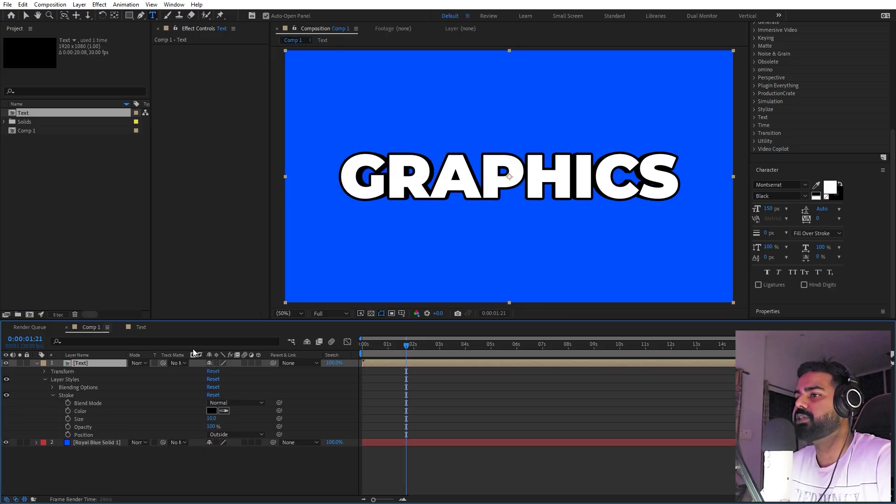
pyautogui.press('space')
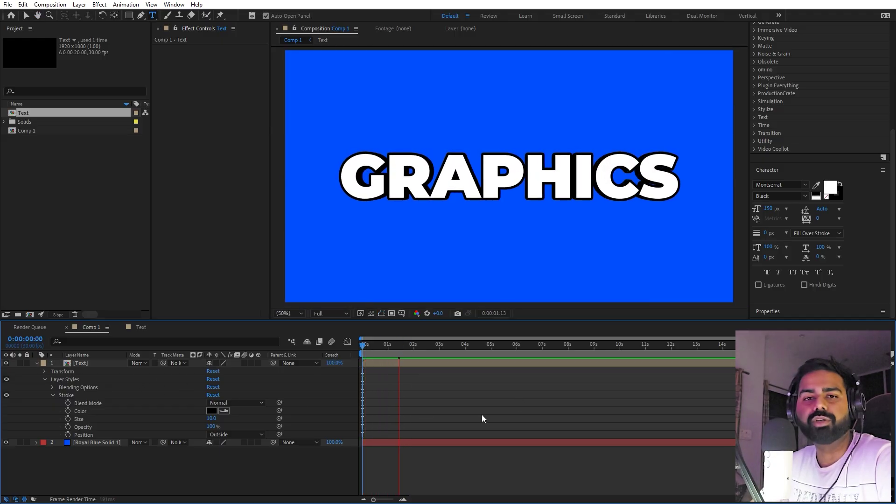
pyautogui.press('space')
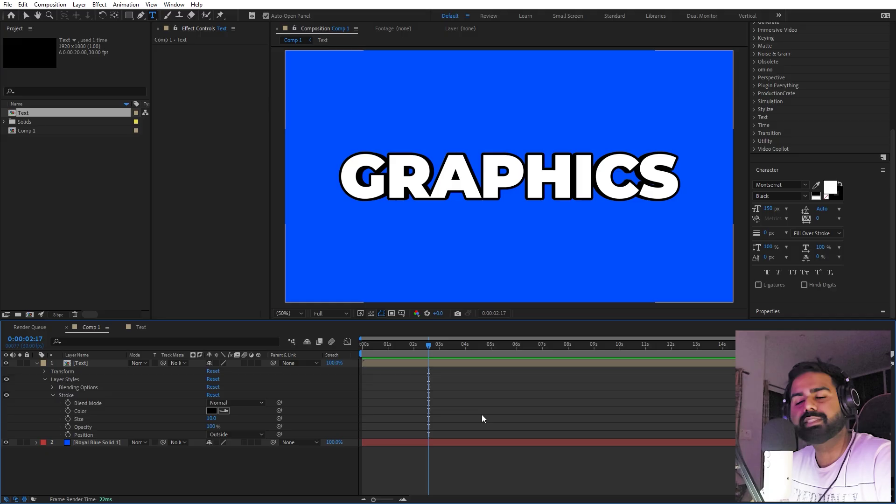